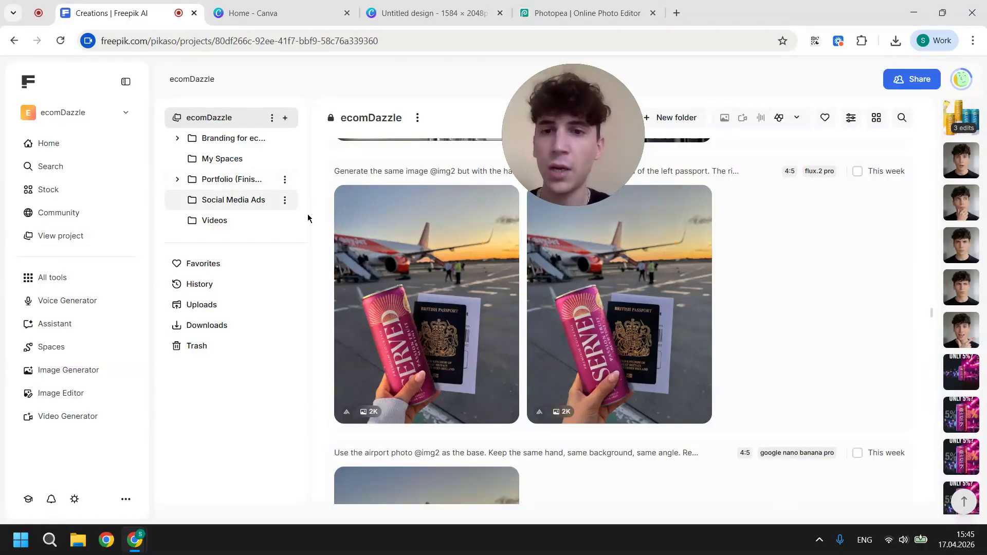
Look over the Canva home page and the Photopea start screen, and return to the Freepik ecomDazzle project
mouse_move(368, 256)
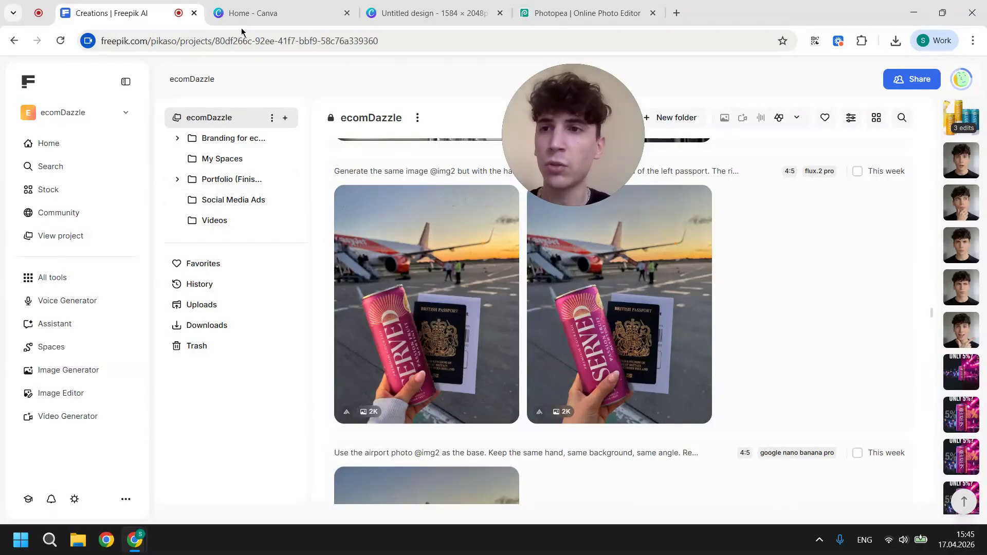
click(274, 5)
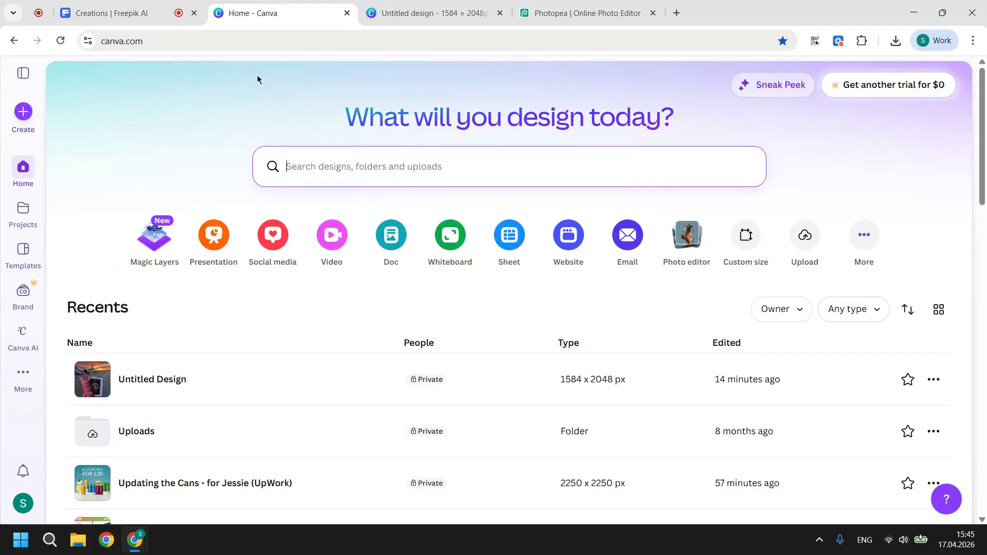
click(553, 5)
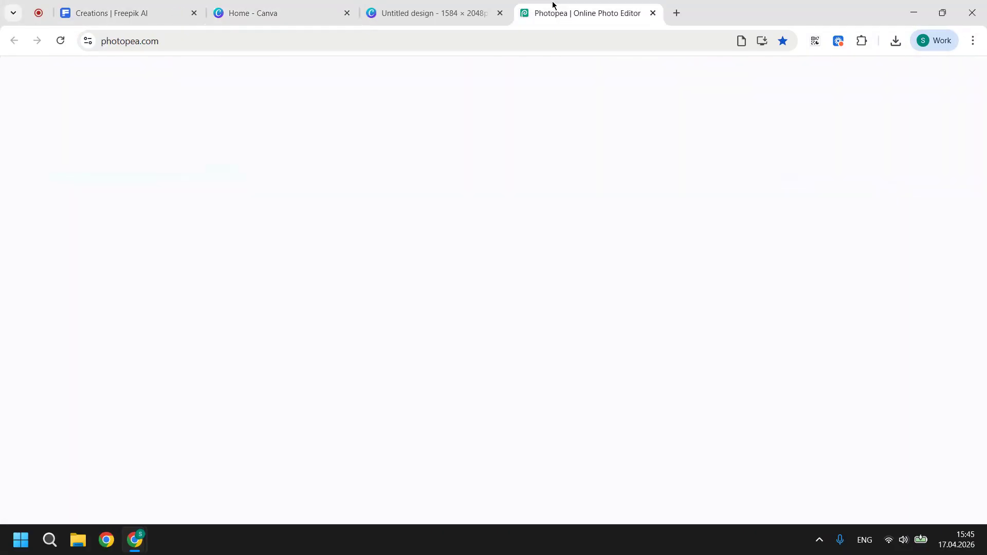
key(ctrl+1)
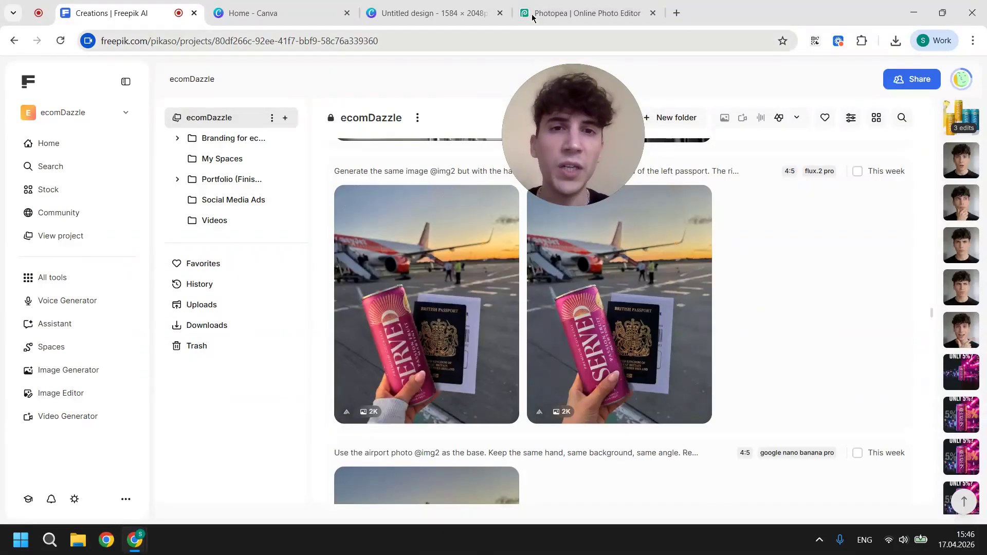
click(558, 15)
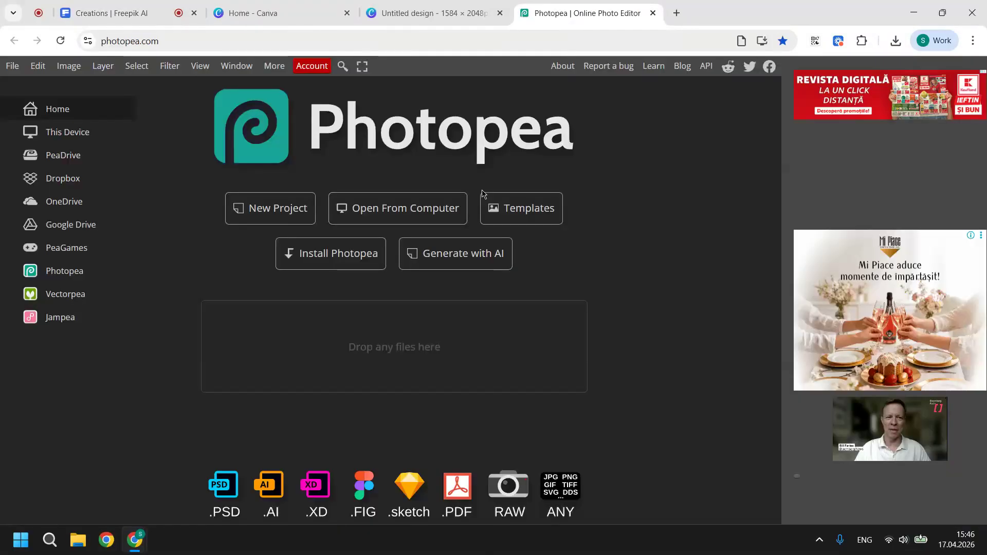
click(143, 4)
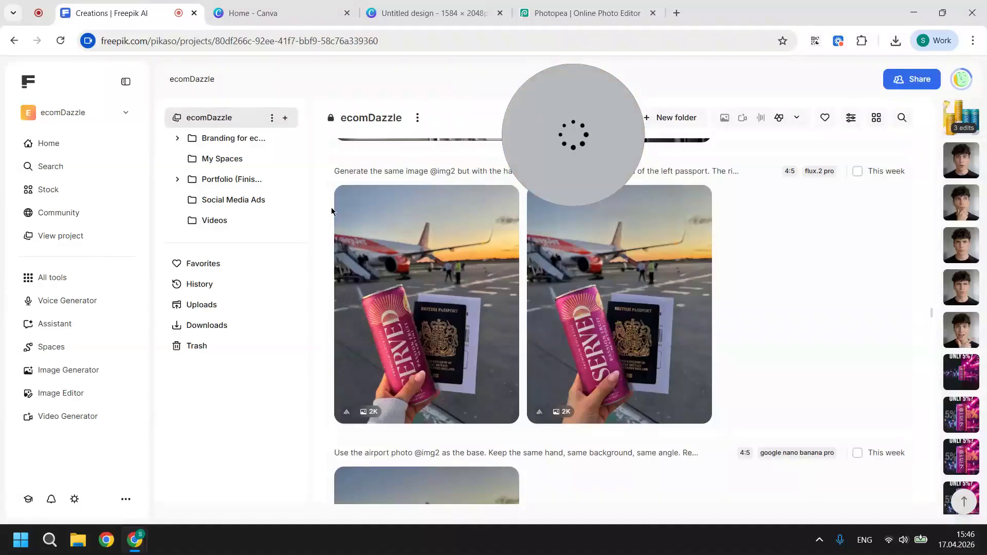
mouse_move(532, 286)
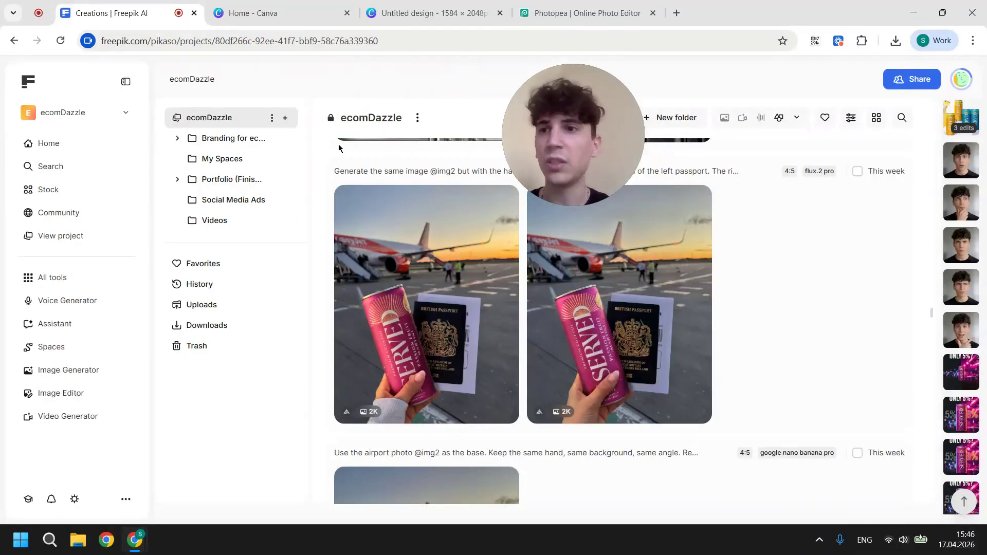
click(261, 13)
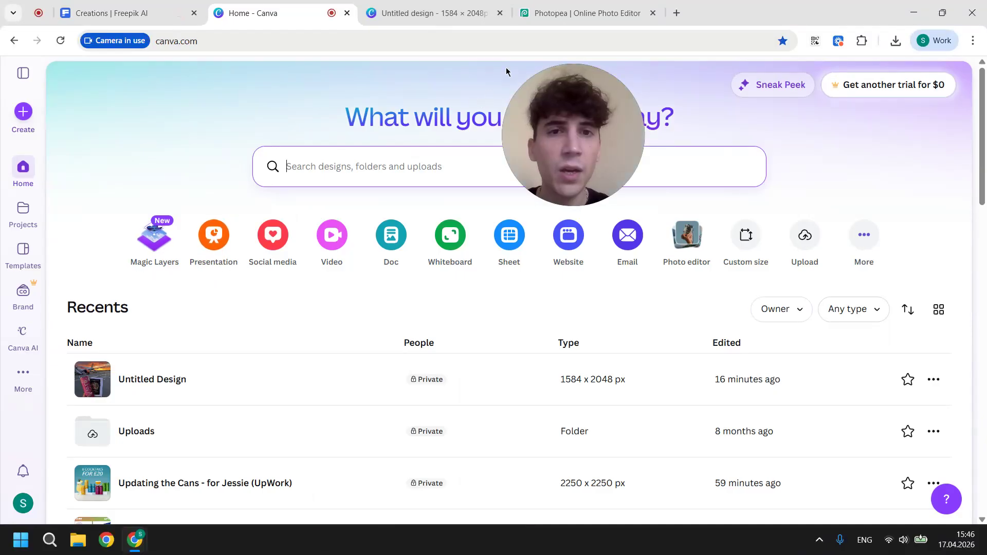
click(603, 7)
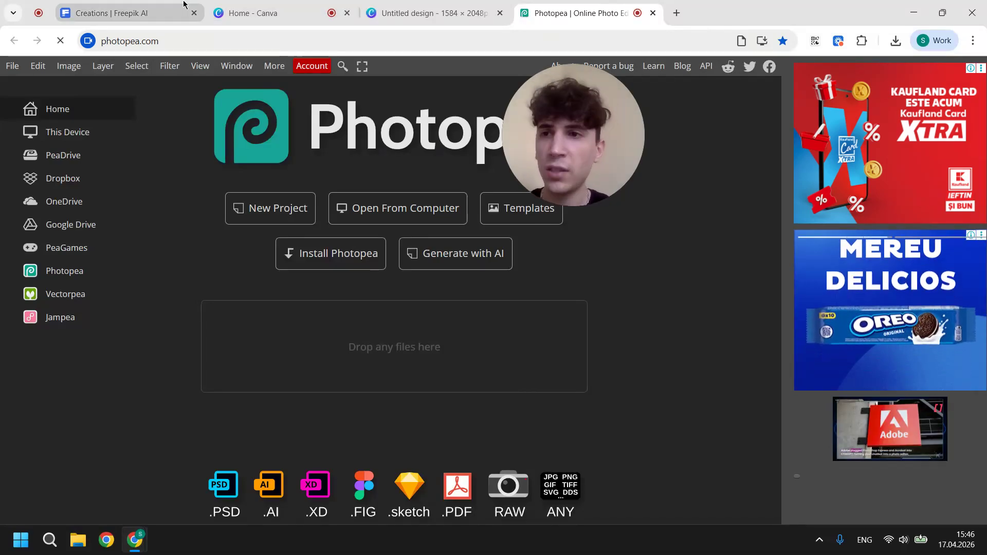
click(146, 6)
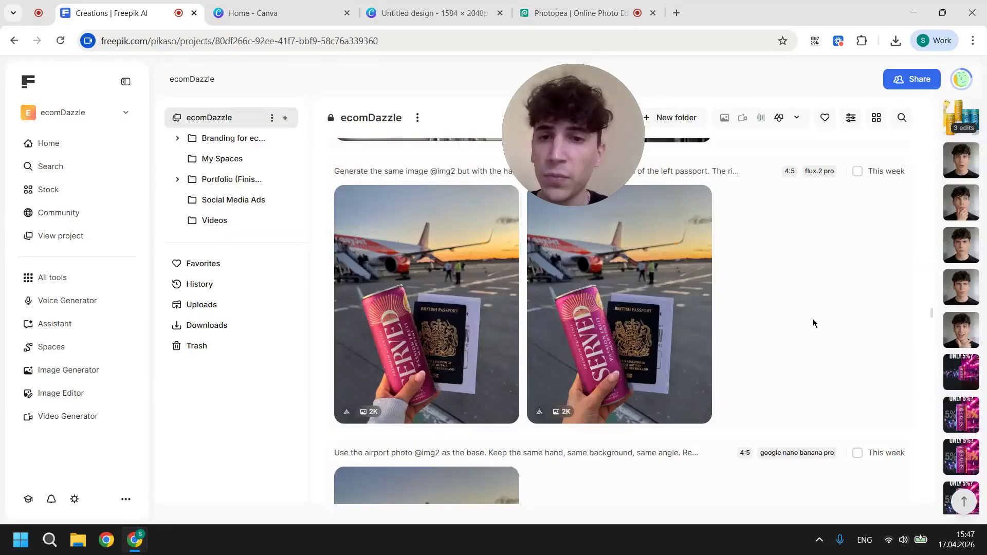
Browse Freepik's full tool overview, comparing the image tools with the video tools
scroll(813, 320, down, 1)
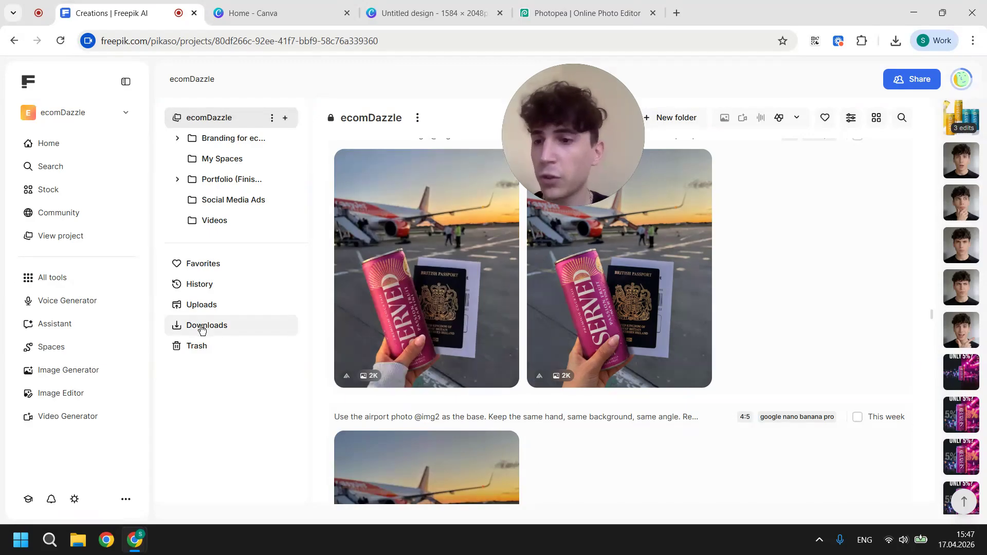
click(73, 276)
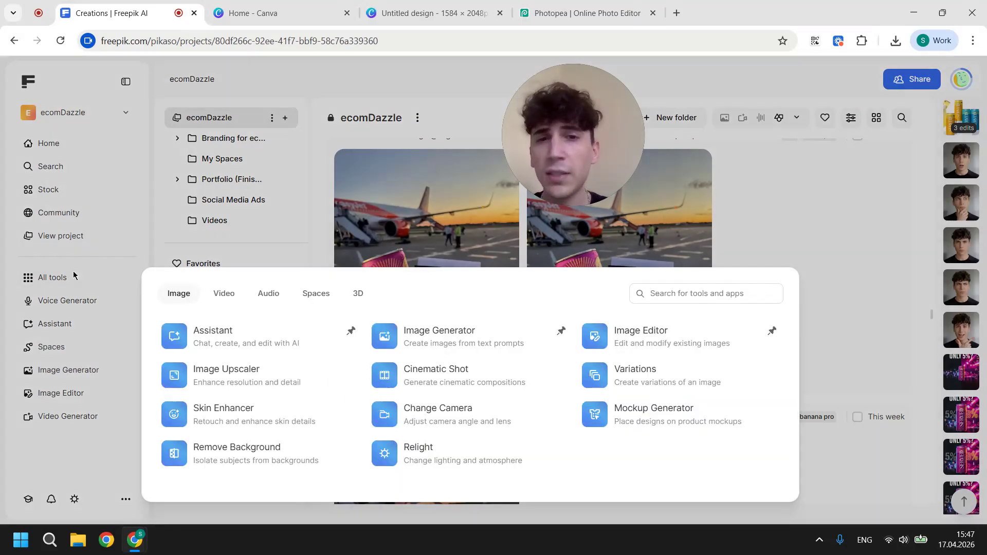
click(223, 298)
click(168, 300)
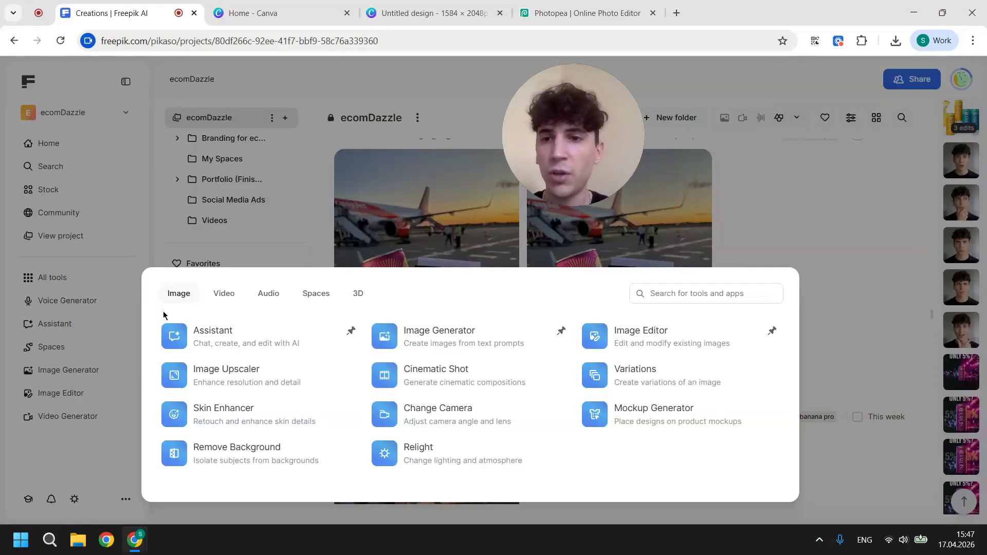
click(218, 295)
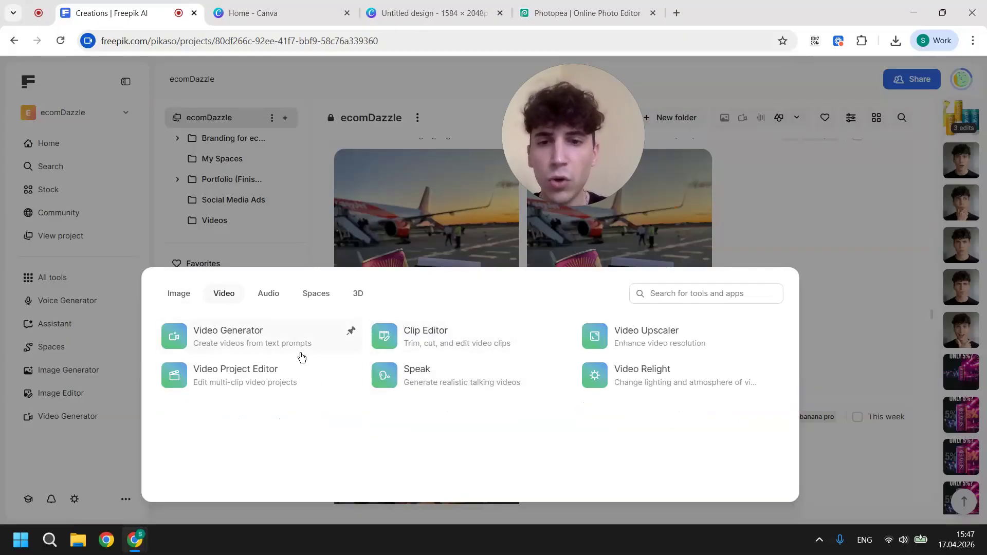
click(178, 296)
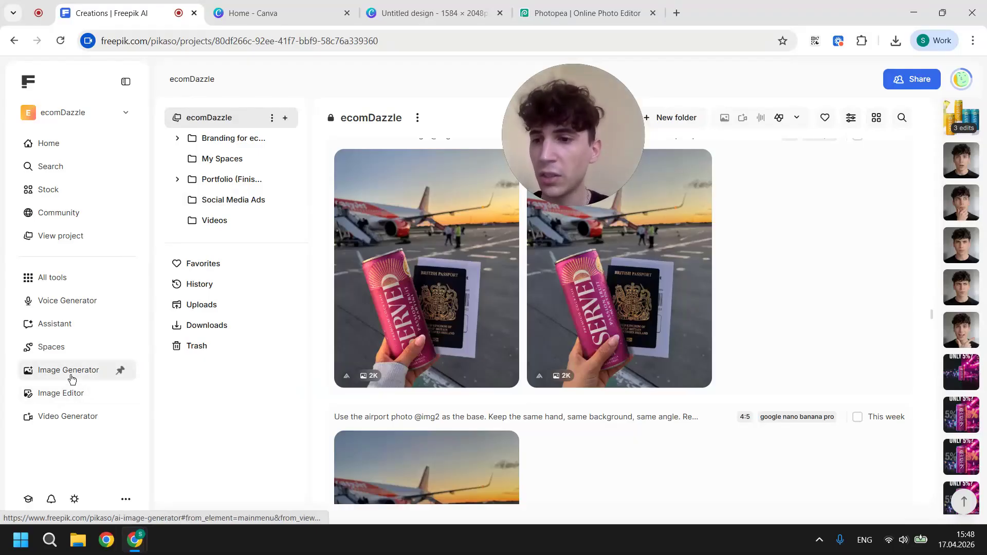
Open the Image Generator and the Image Editor in separate new browser tabs and bring up the Image Generator
middle_click(72, 380)
middle_click(51, 396)
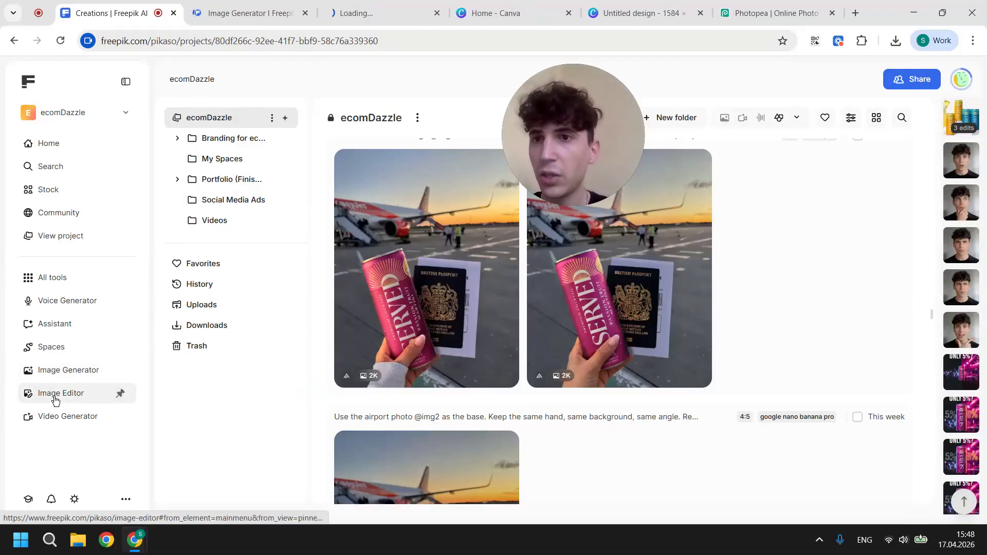
click(225, 5)
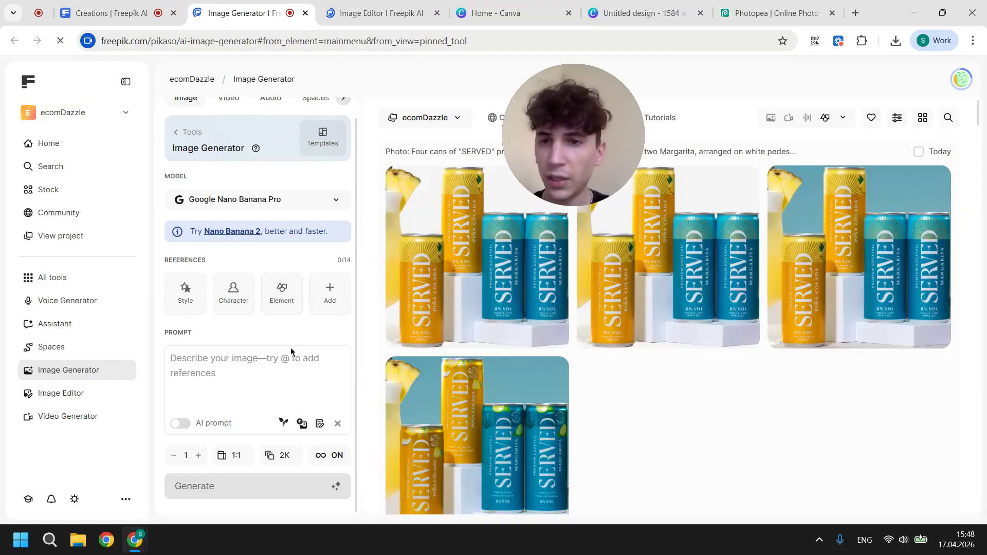
Examine the complete list of models available for the Image Generator and close it without changing the model
scroll(290, 348, up, 1)
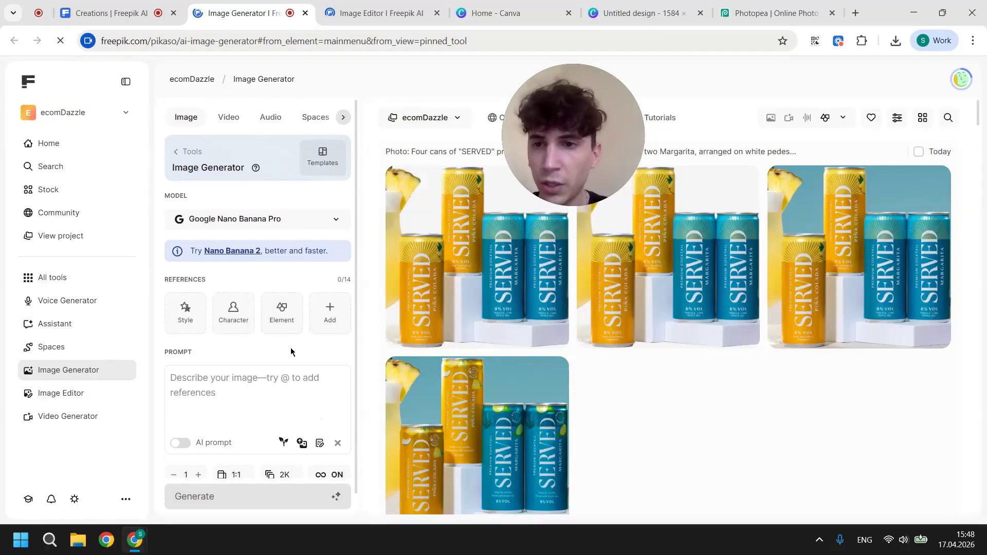
click(313, 217)
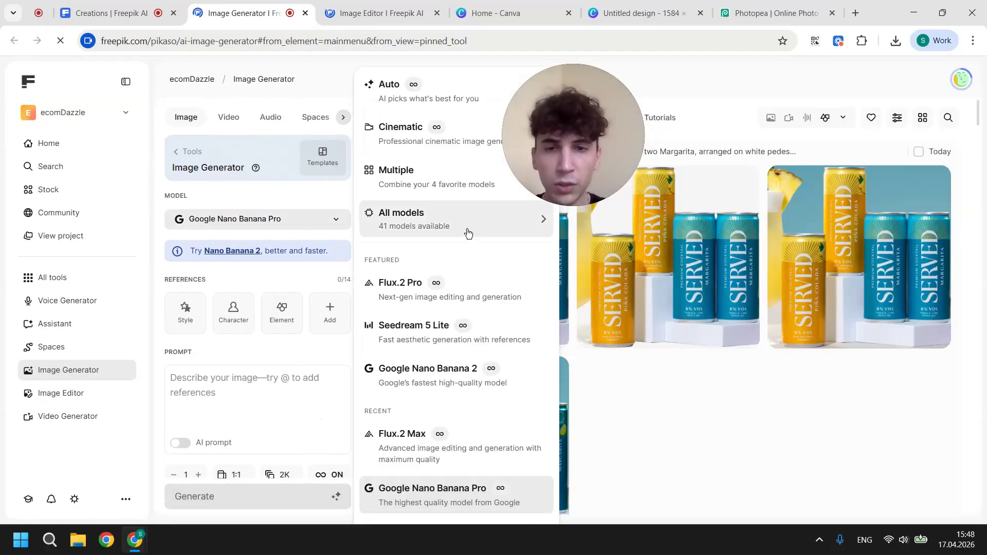
click(528, 215)
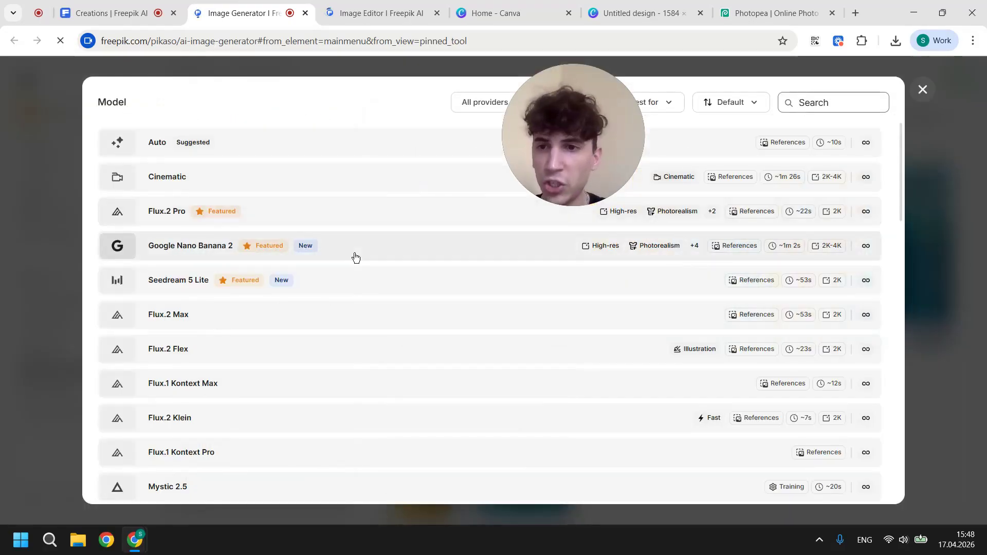
scroll(354, 257, down, 3)
scroll(353, 257, down, 5)
scroll(353, 257, up, 10)
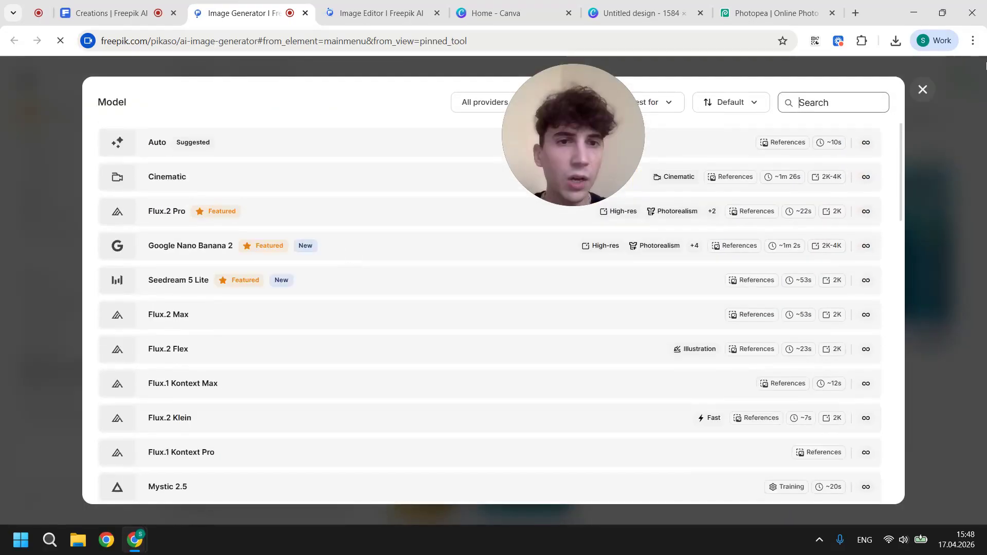
click(922, 93)
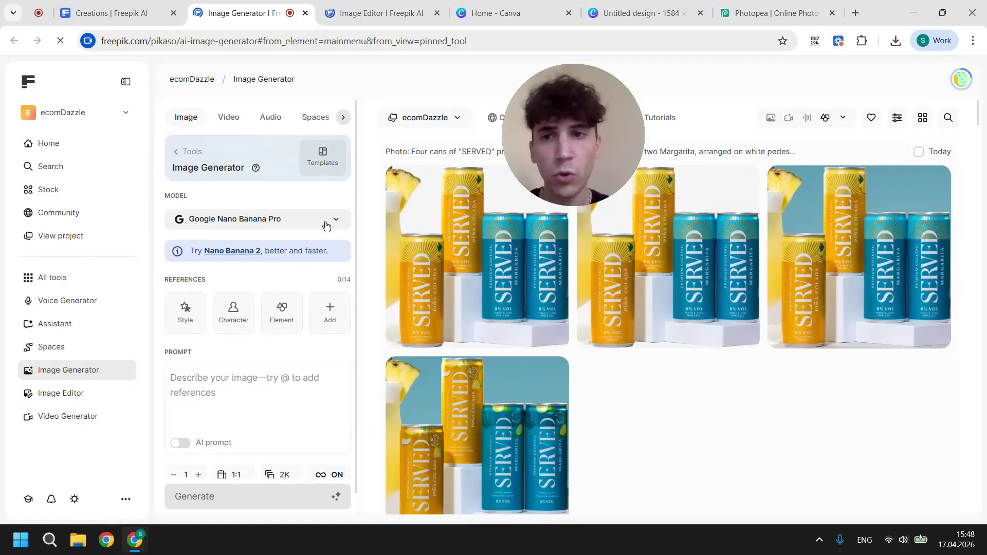
Review the Image Generator's resolution and aspect ratio options without changing either setting
scroll(326, 225, down, 1)
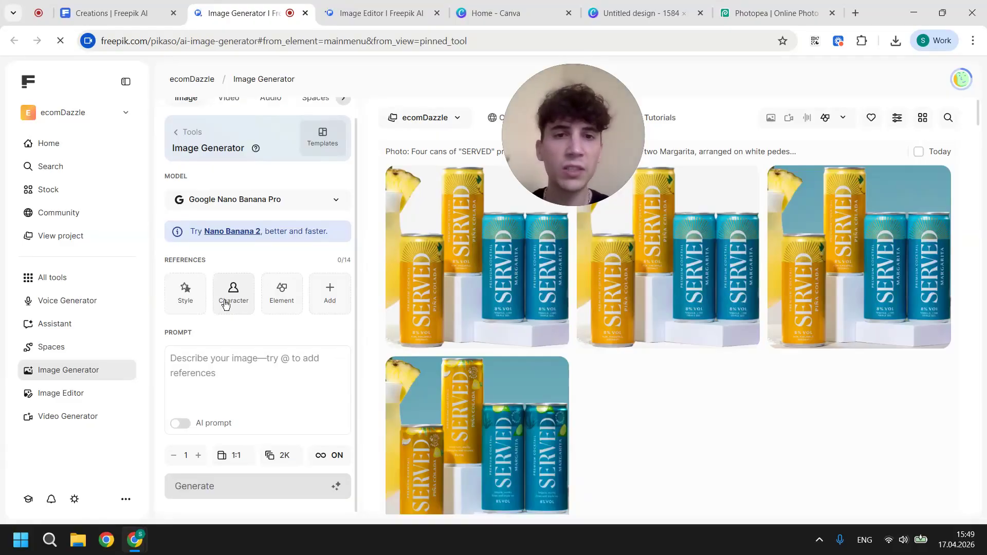
click(286, 456)
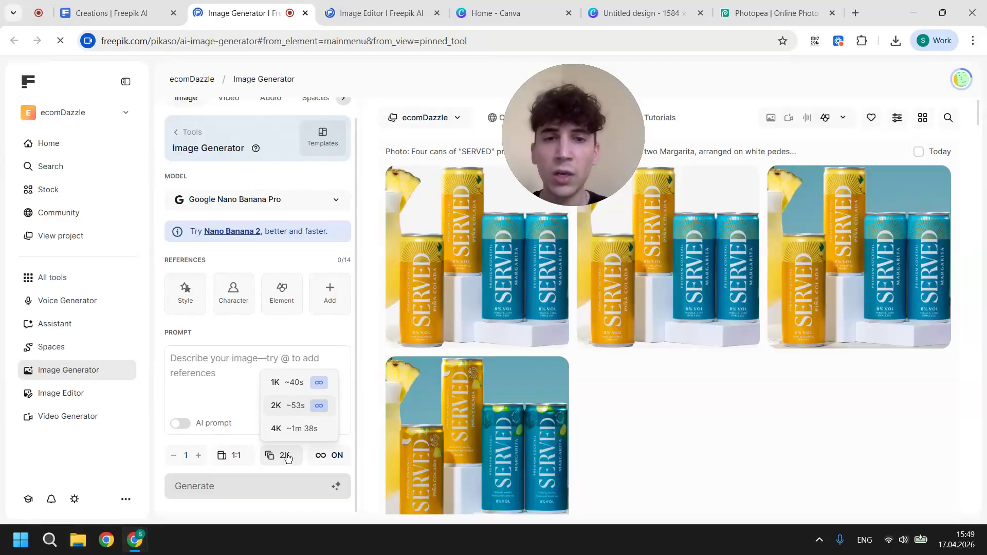
click(286, 457)
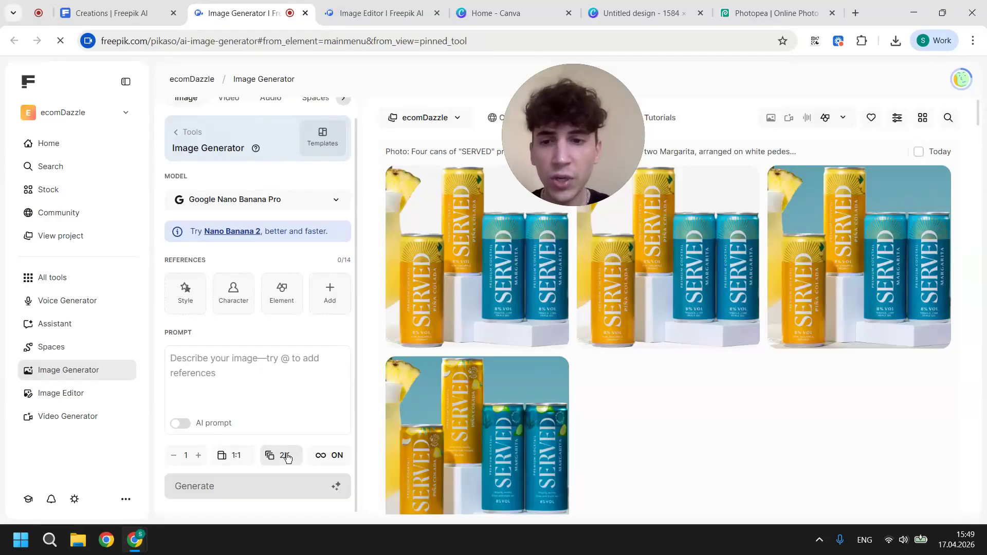
click(236, 455)
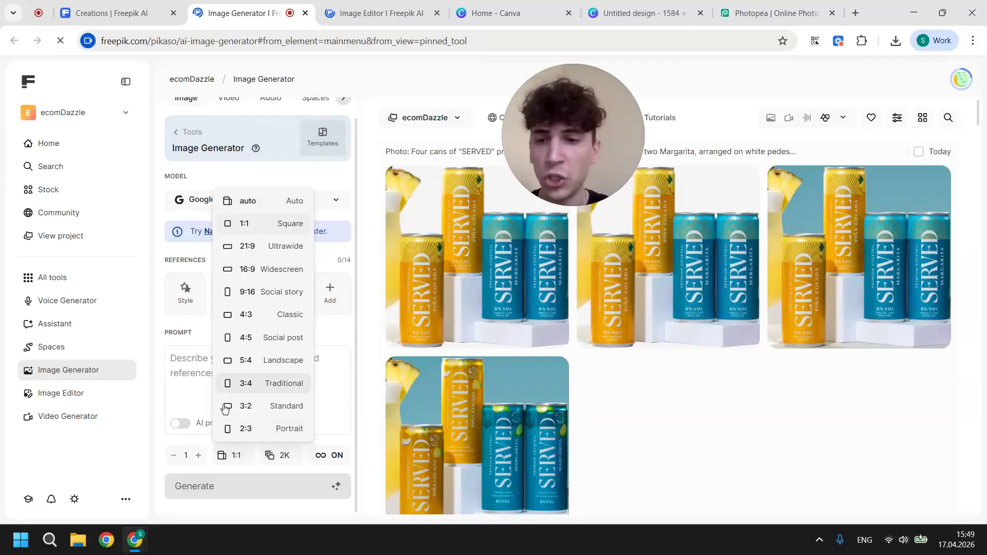
click(161, 346)
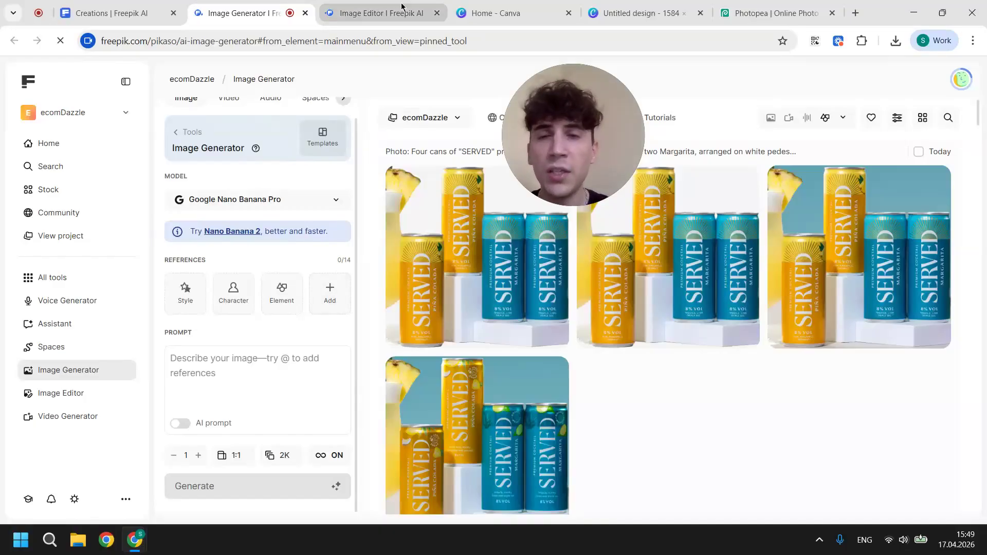
Switch to the Image Editor and view the models offered for prompt edits of the Black Maca bottle image
click(380, 13)
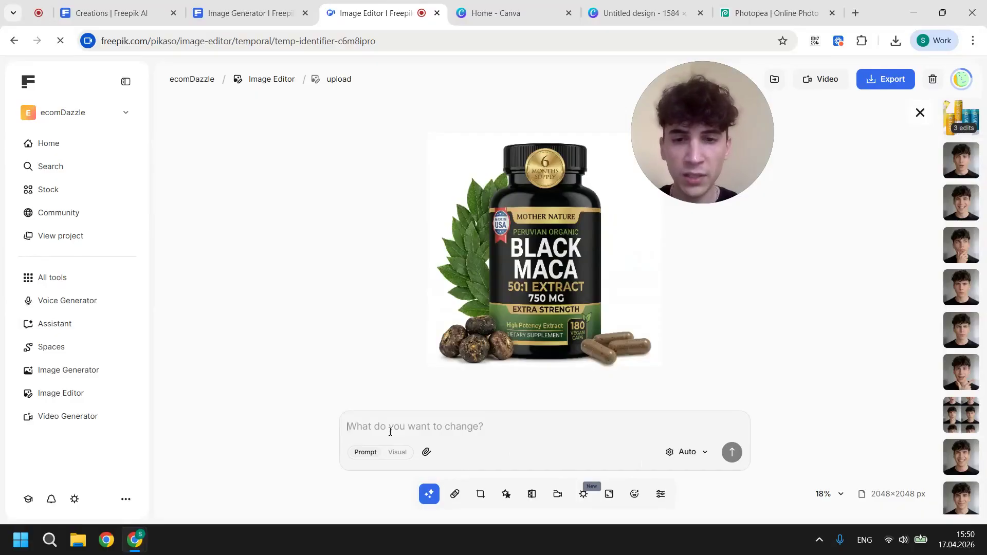
click(679, 456)
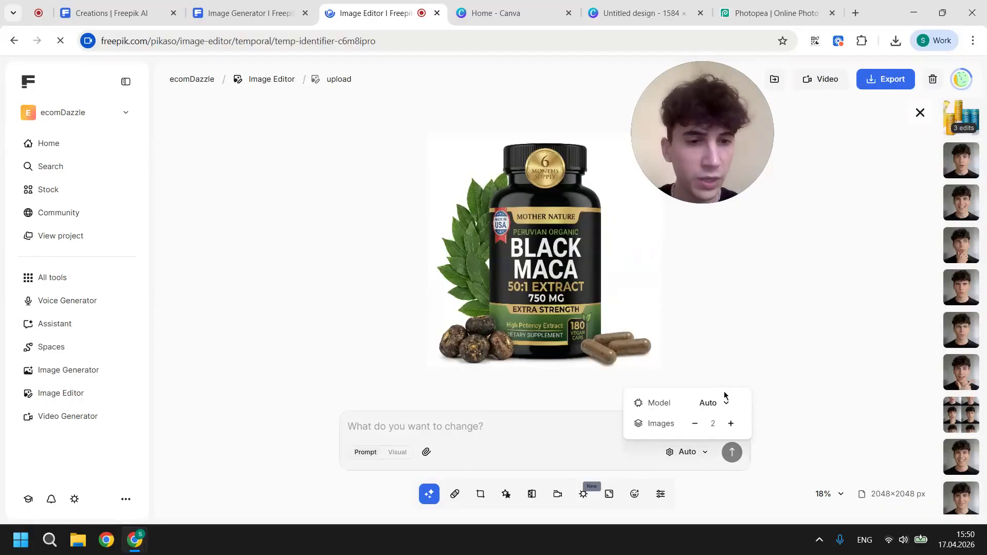
click(725, 403)
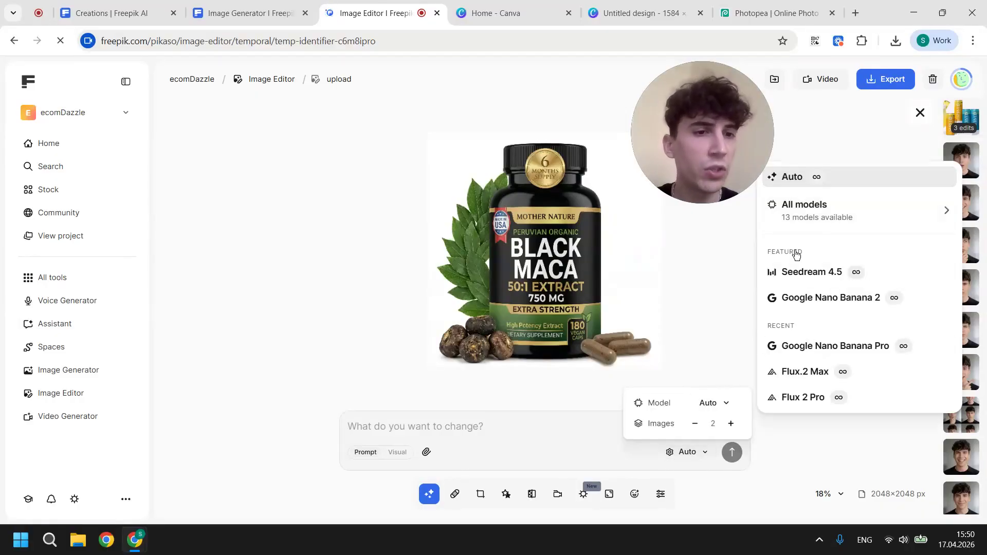
Go through the editing tools for the bottle image: selection-based replace, expand, Background Remover, Change Camera and Upscale
click(455, 494)
click(455, 494)
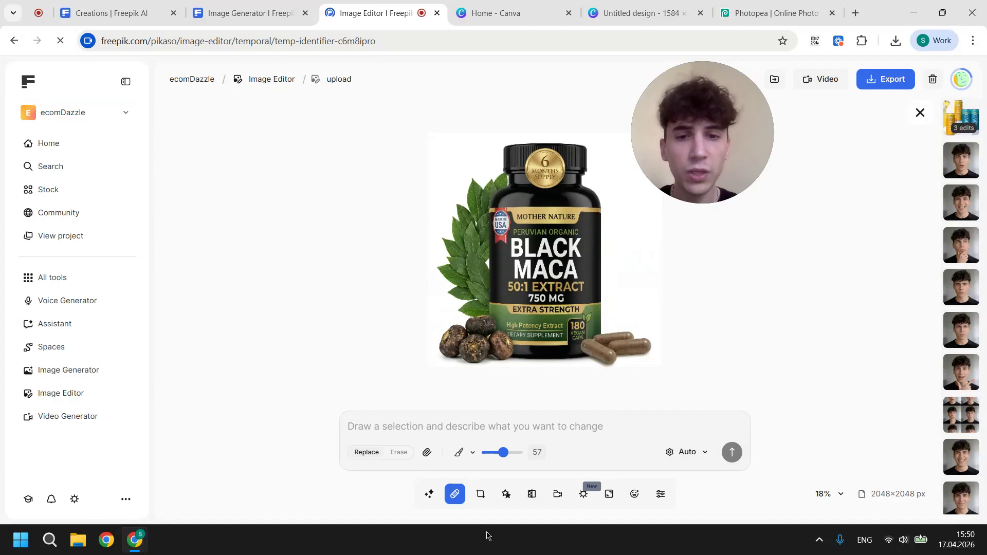
click(480, 494)
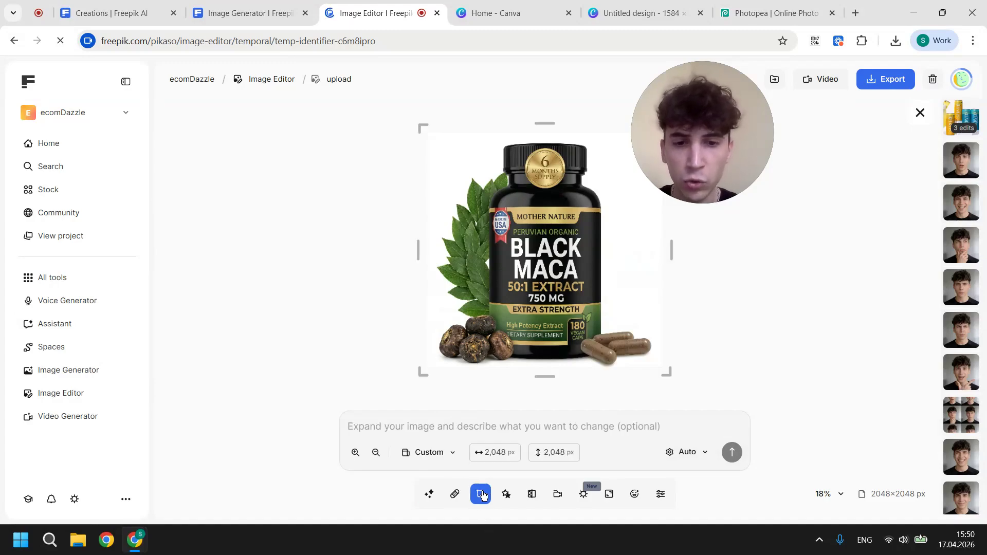
click(532, 494)
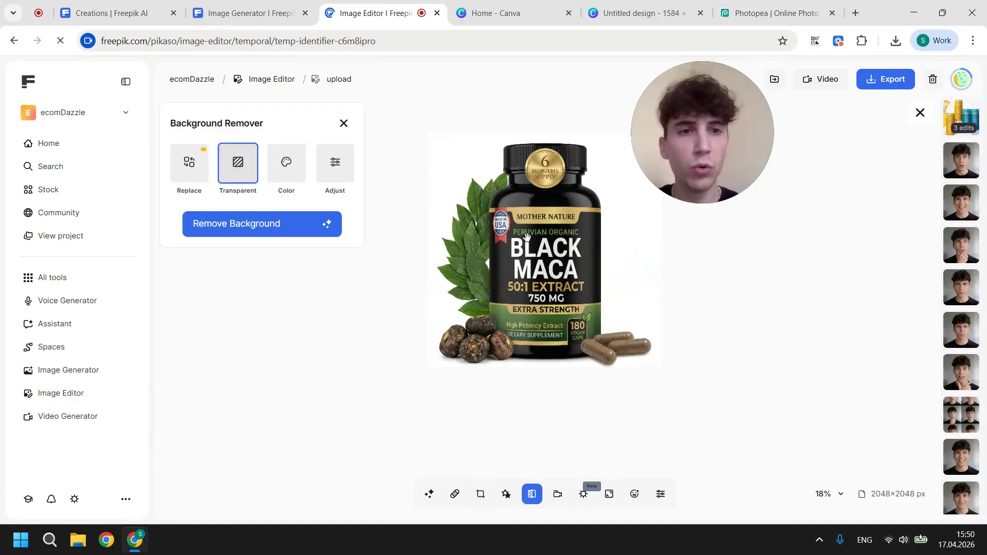
click(558, 494)
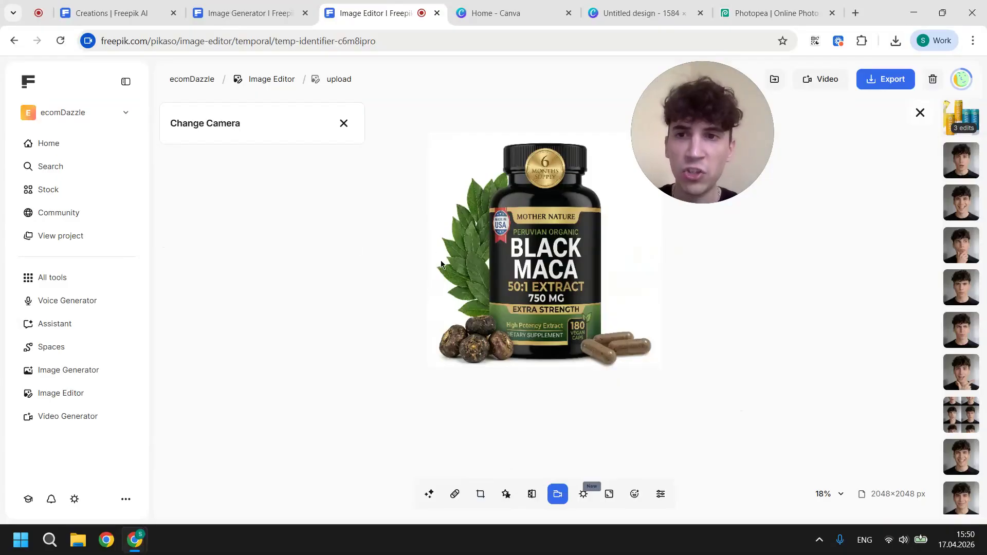
click(609, 494)
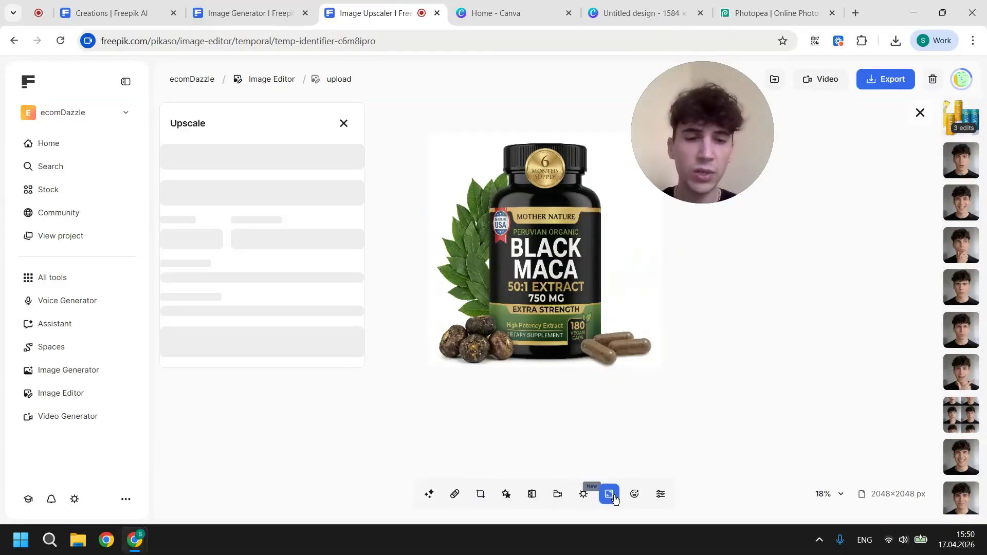
Review the light, color, tint, grain, rotate and preset adjustments for the bottle image and close them without changes
click(660, 493)
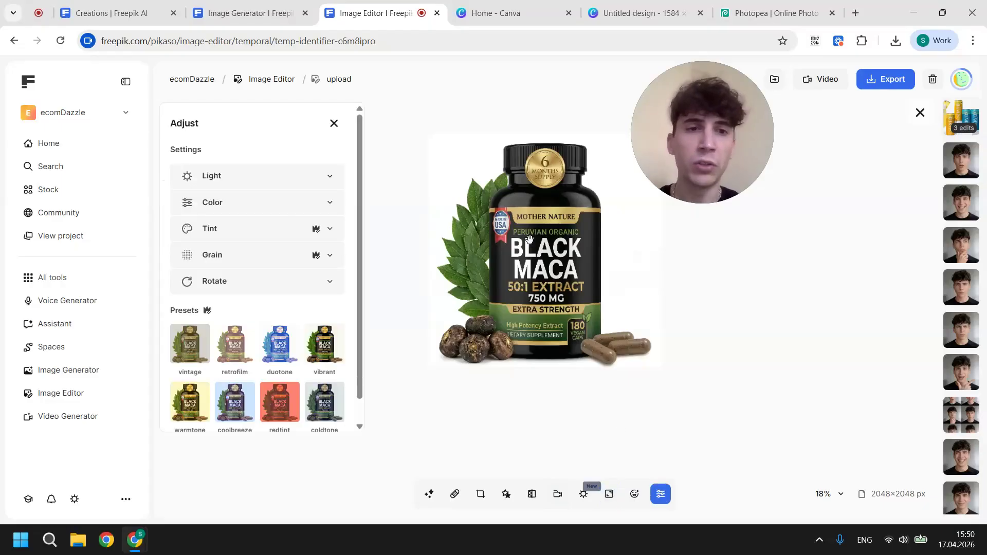
click(334, 123)
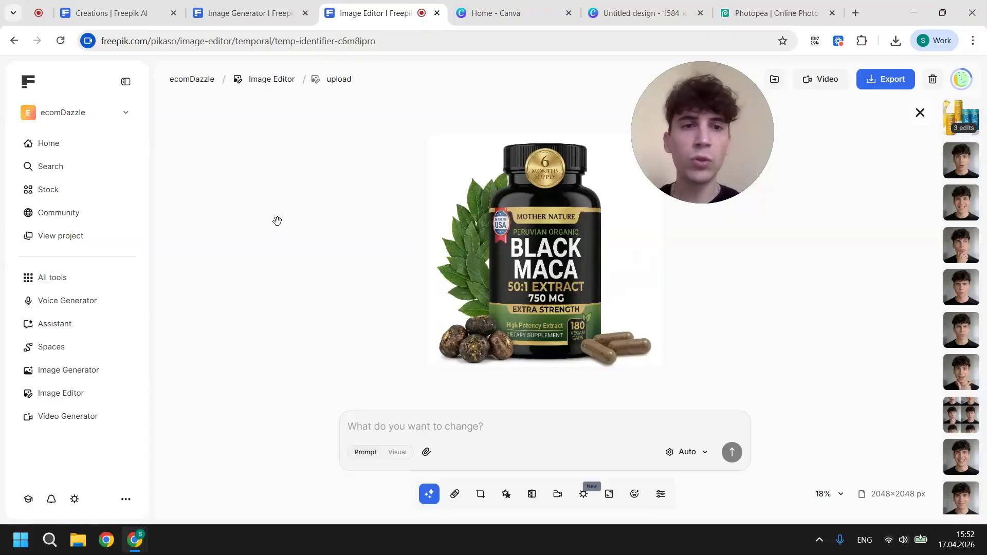
Close the Canva home page and browse the airport and luggage images in the ecomDazzle project on Freepik
key(ctrl+Tab)
key(ctrl+w)
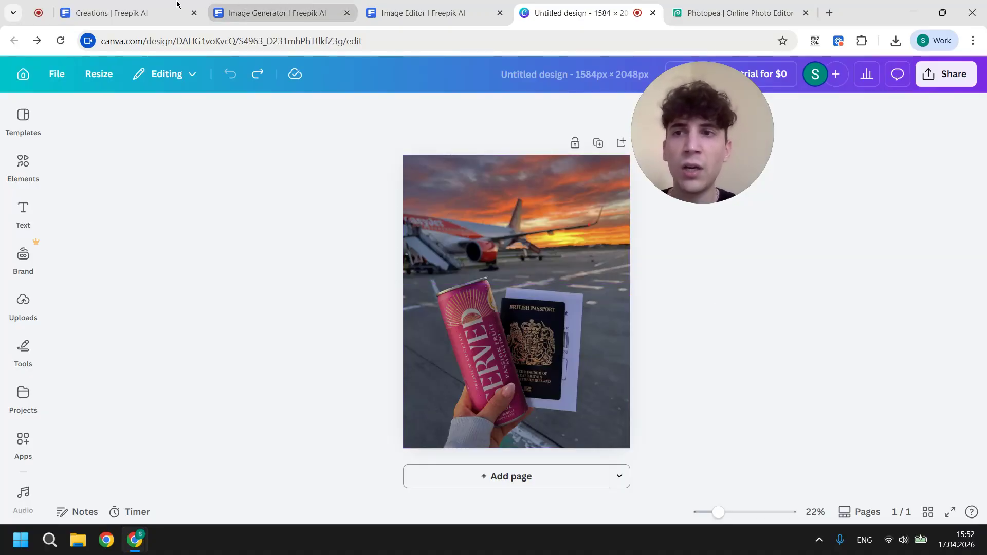
click(154, 6)
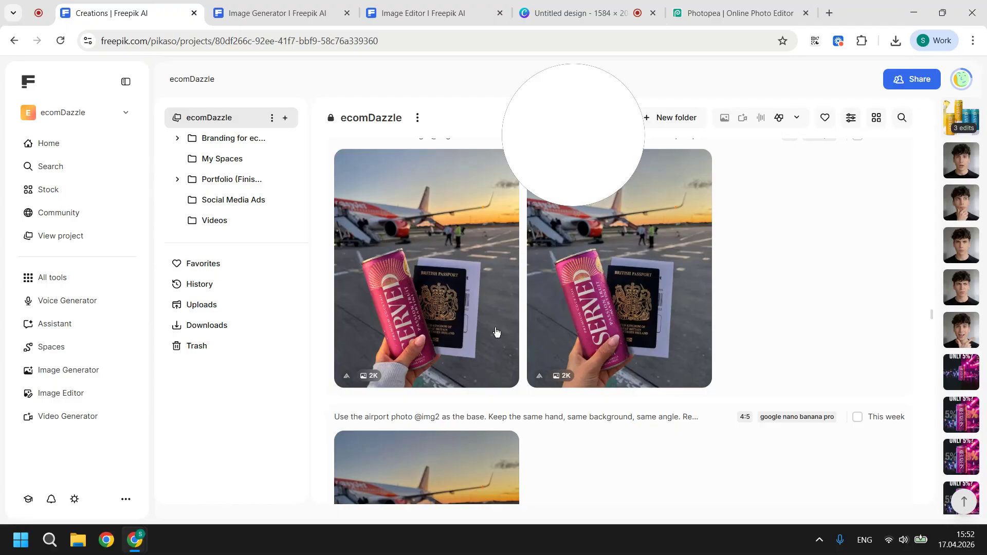
scroll(495, 332, down, 3)
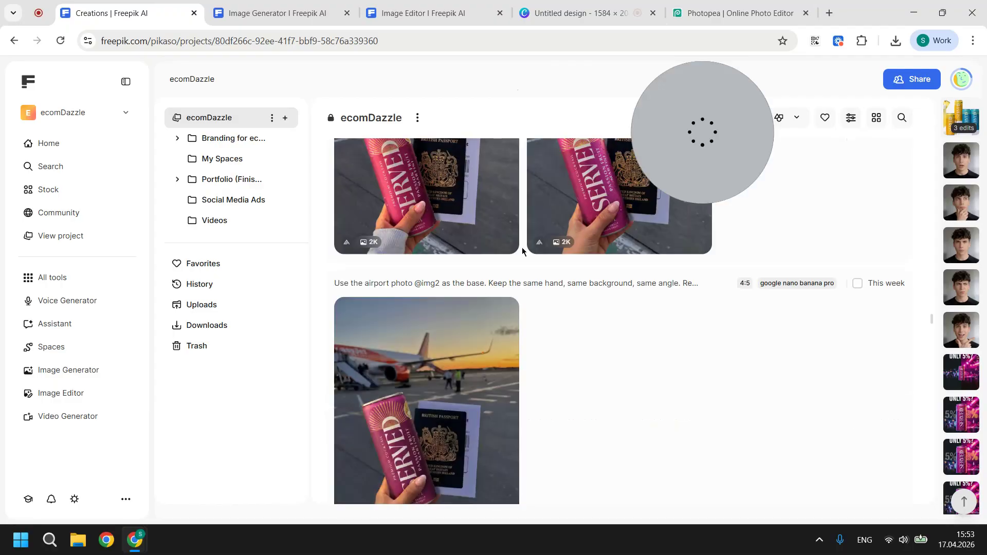
scroll(522, 247, down, 5)
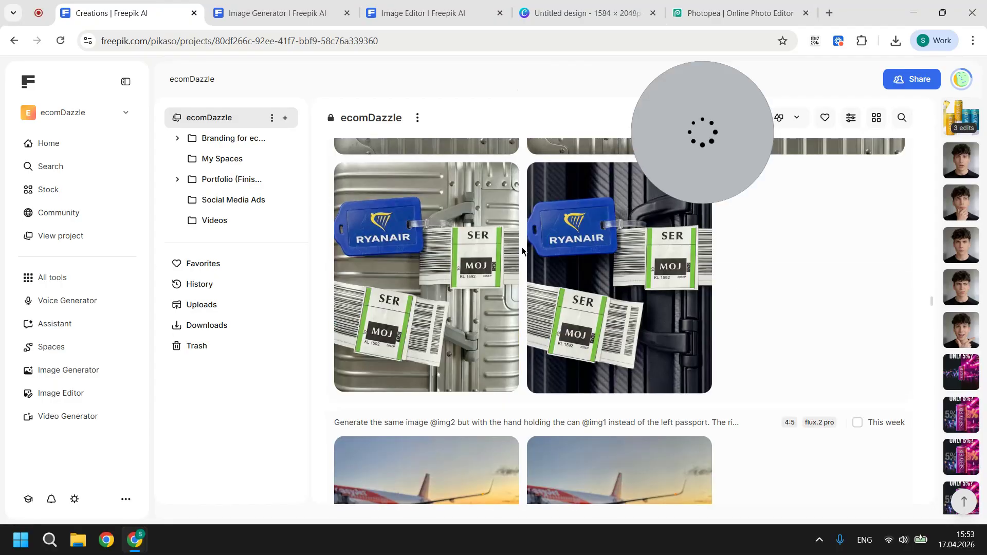
Switch to the airport photo design in Canva and duplicate its page
click(552, 4)
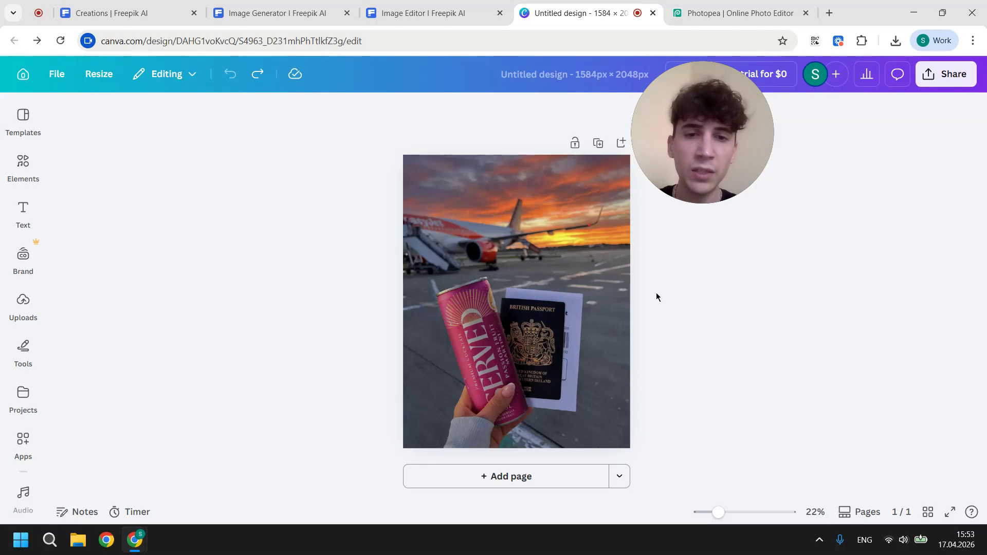
mouse_move(667, 140)
drag(667, 140, 732, 154)
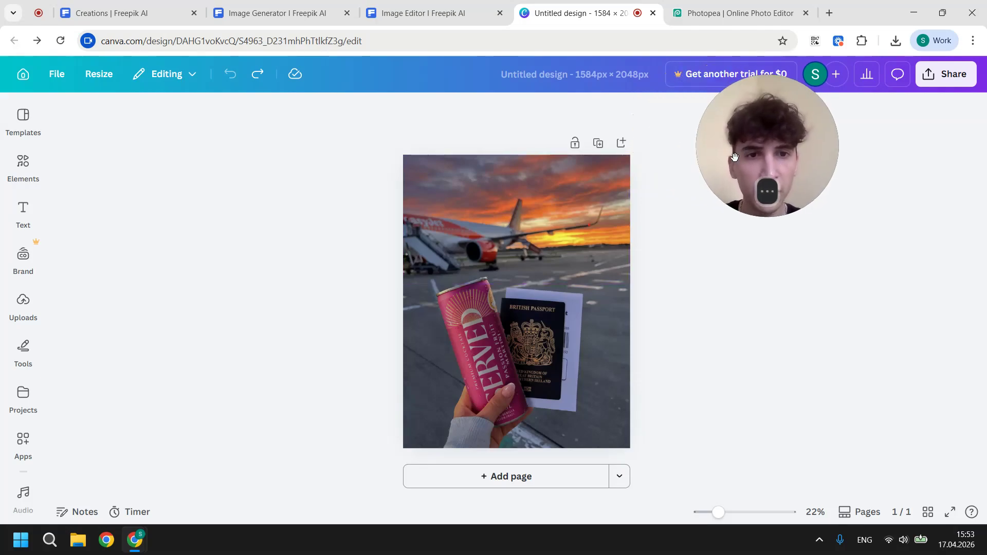
click(598, 144)
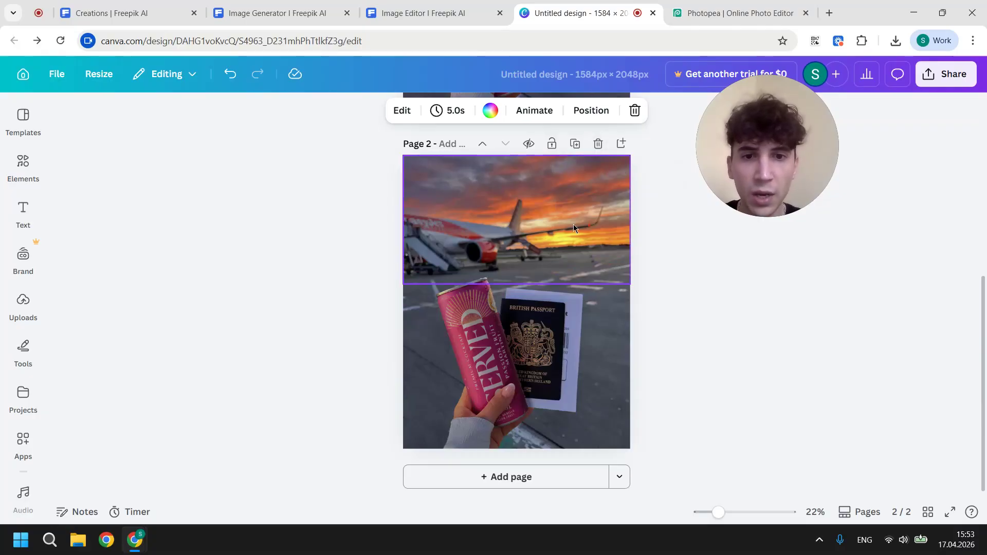
Try moving and extending the sunset photo layer over the base photo on page 2, and undo these changes
click(533, 210)
mouse_move(539, 226)
mouse_down()
mouse_move(548, 329)
mouse_move(531, 216)
mouse_move(560, 293)
mouse_move(514, 311)
mouse_move(531, 309)
mouse_move(523, 221)
mouse_move(534, 214)
mouse_move(558, 232)
mouse_move(542, 228)
mouse_up()
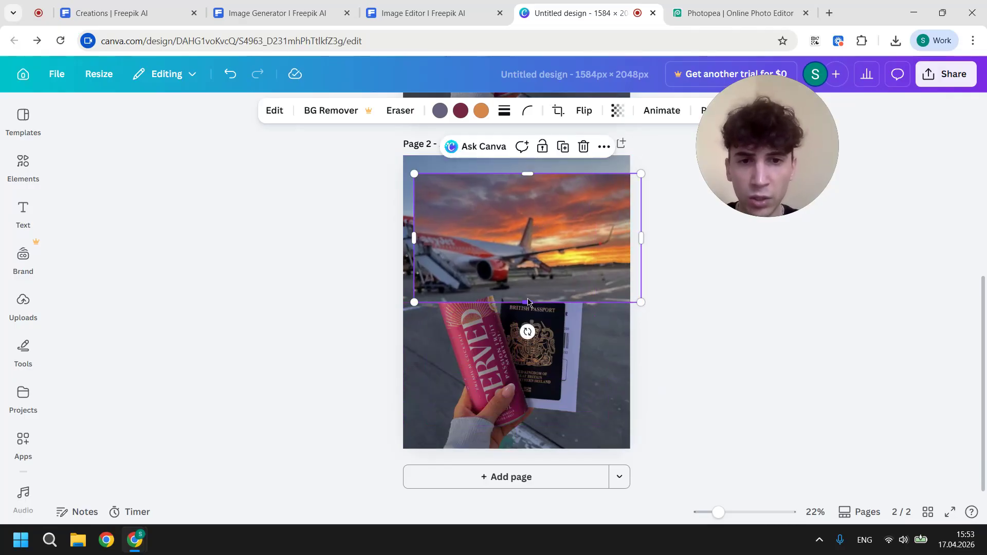
drag(522, 304, 529, 437)
drag(534, 310, 602, 192)
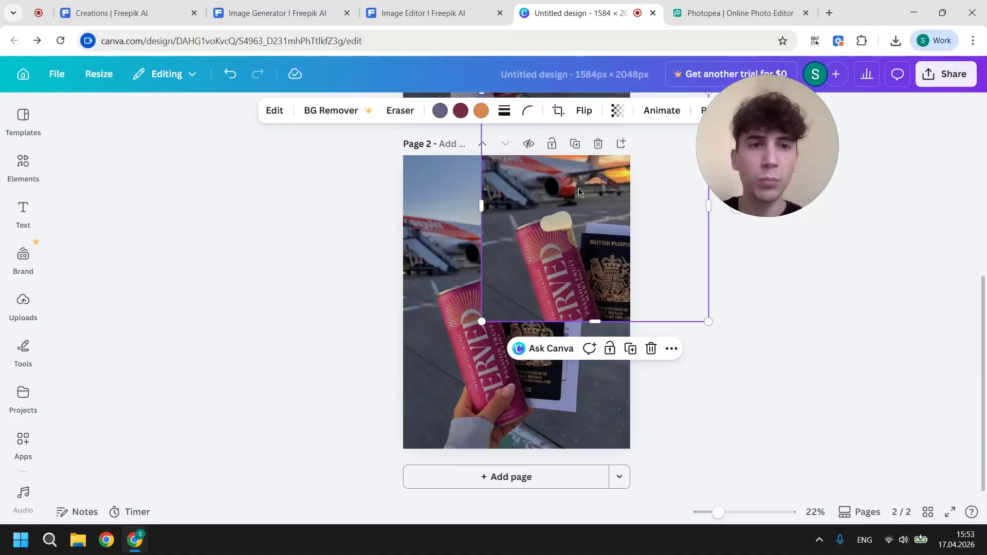
drag(578, 188, 507, 266)
key(ctrl+z)
key(ctrl+z)
key(ctrl+z)
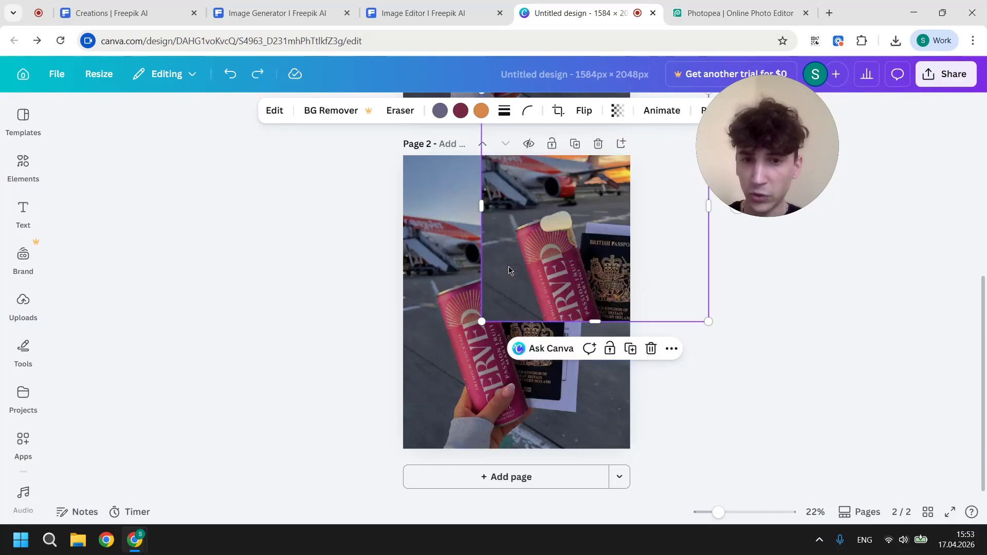
key(ctrl+z)
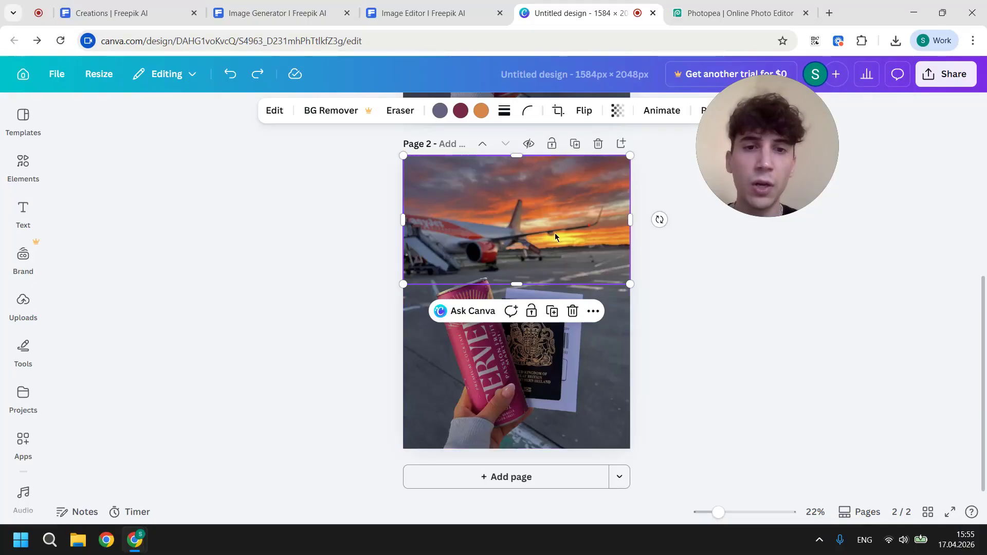
Shift the sunset layer downward on page 2 to expose the original sky beneath, undo the move and deselect
click(708, 253)
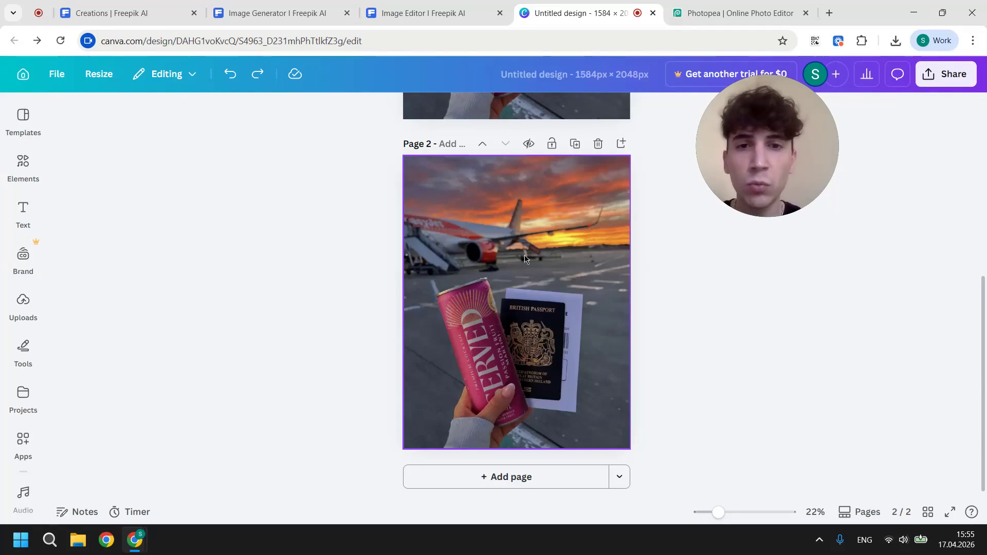
click(523, 279)
drag(523, 280, 523, 301)
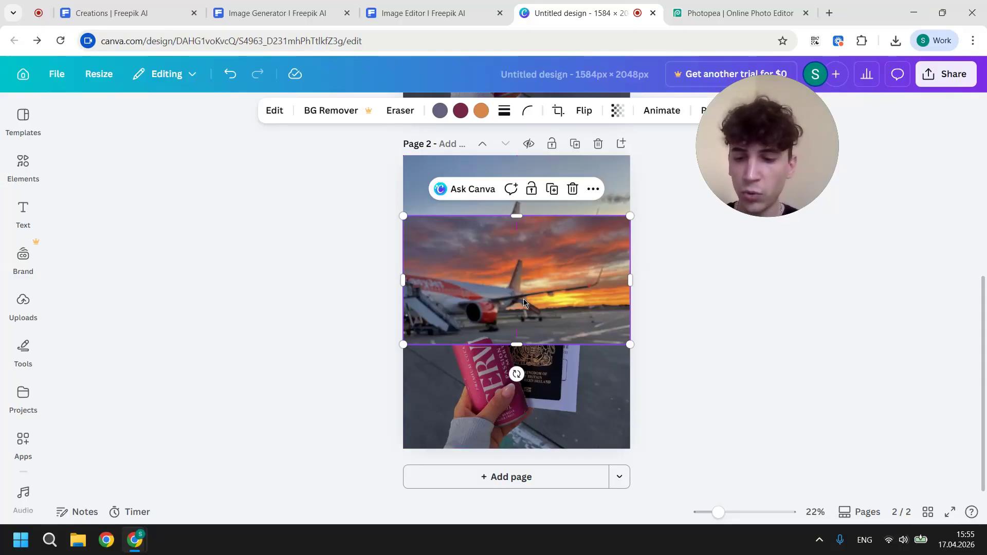
key(ctrl+z)
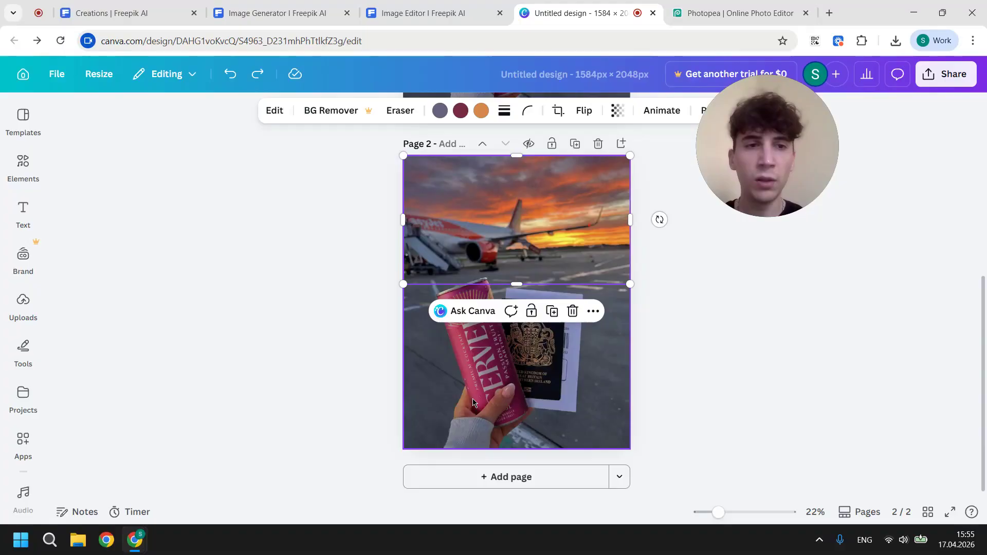
click(664, 400)
drag(744, 106, 768, 151)
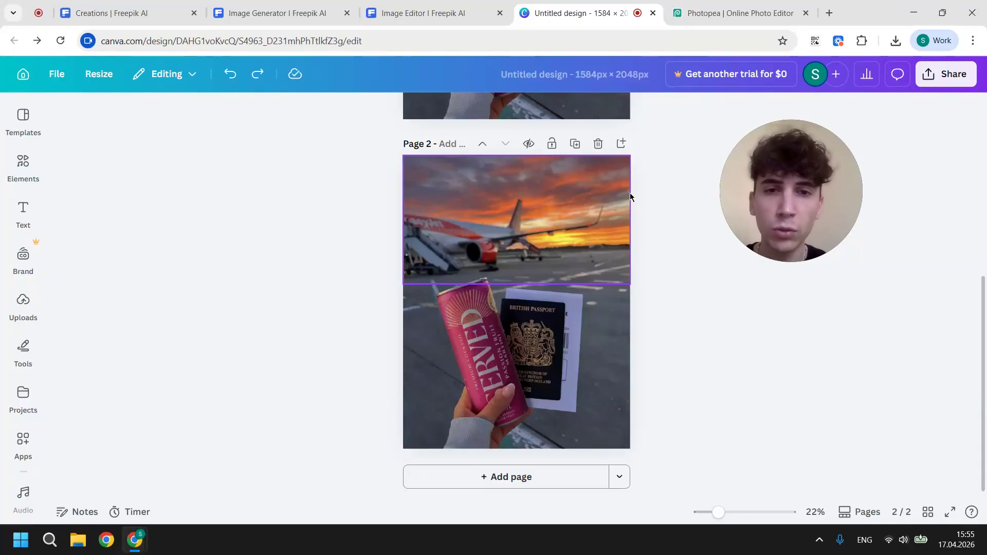
Open image editing for page 2's base photo and select only the pink can as the area to edit
click(493, 327)
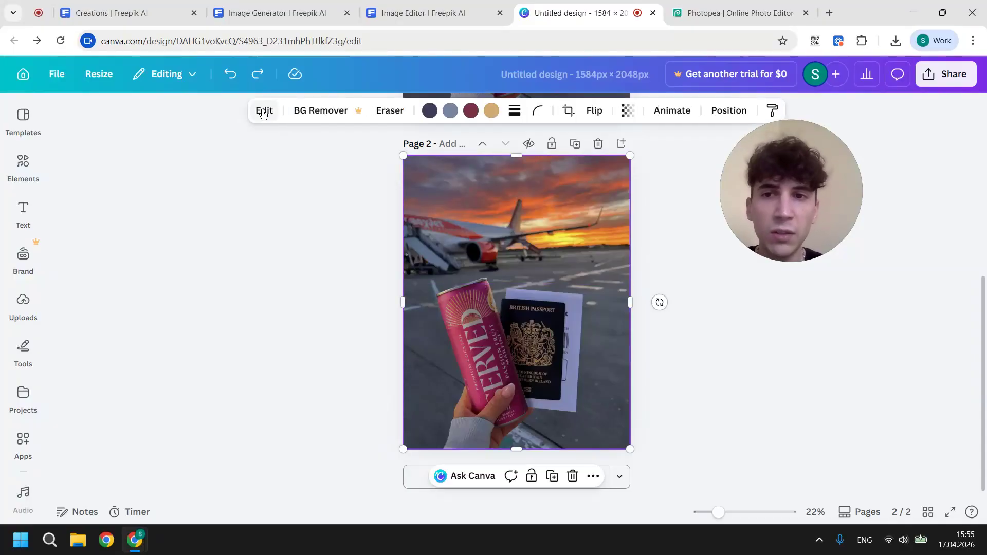
click(263, 111)
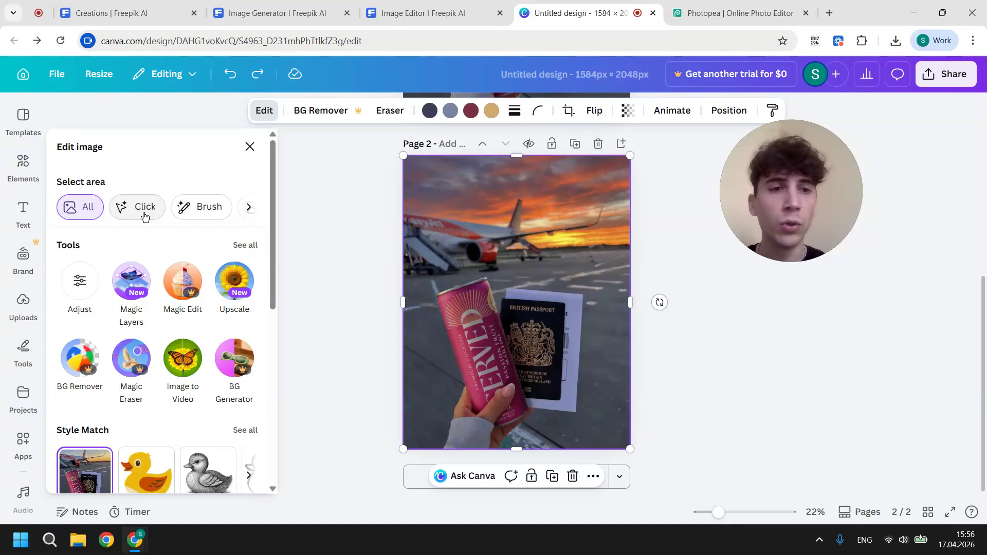
click(144, 216)
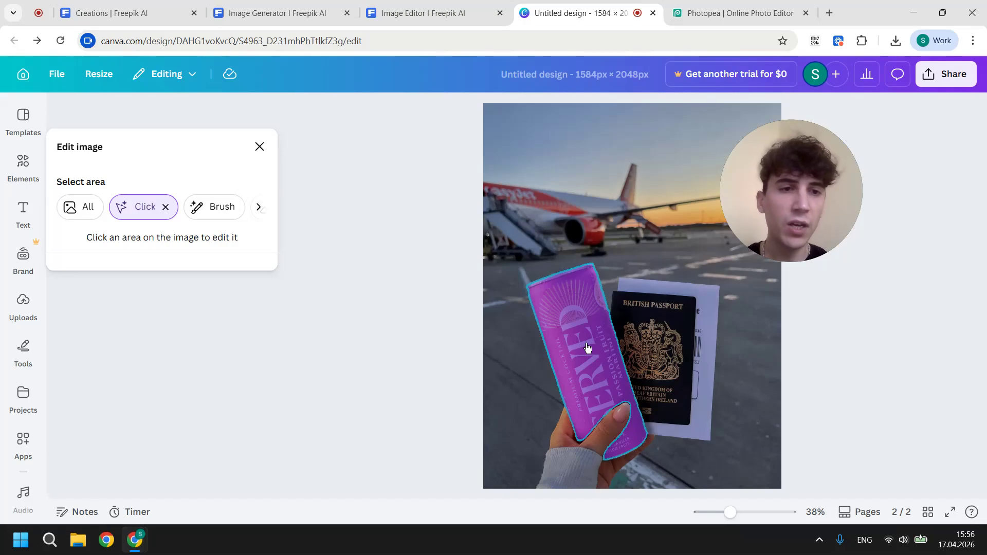
click(576, 372)
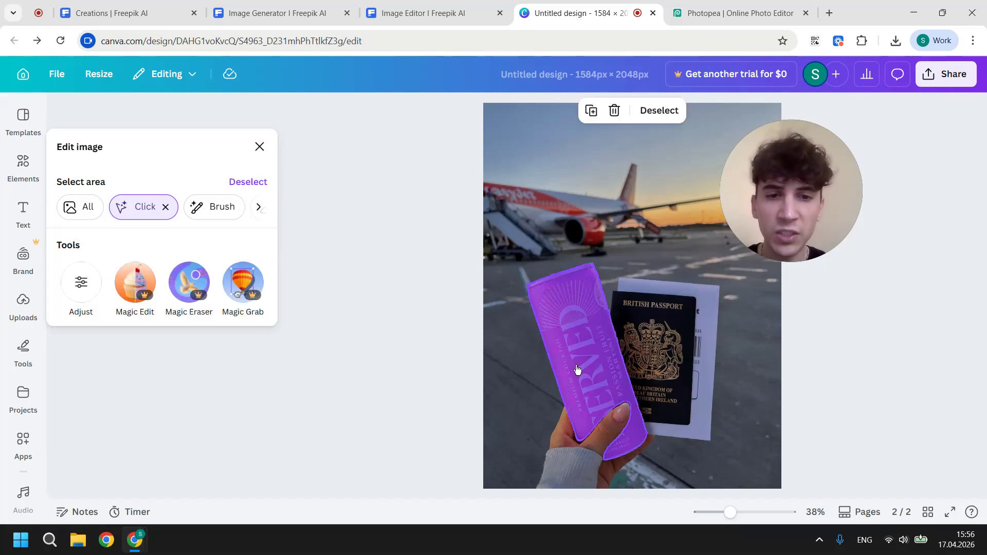
Recolor the selected can green by setting the hue of its lighter pink tone to 74, and finish the image adjustments
click(81, 283)
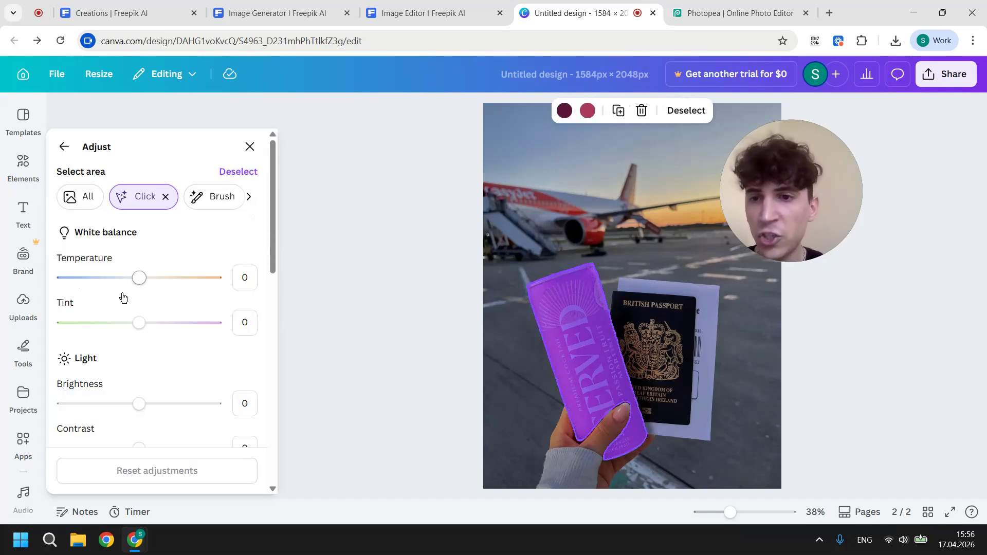
scroll(164, 362, down, 5)
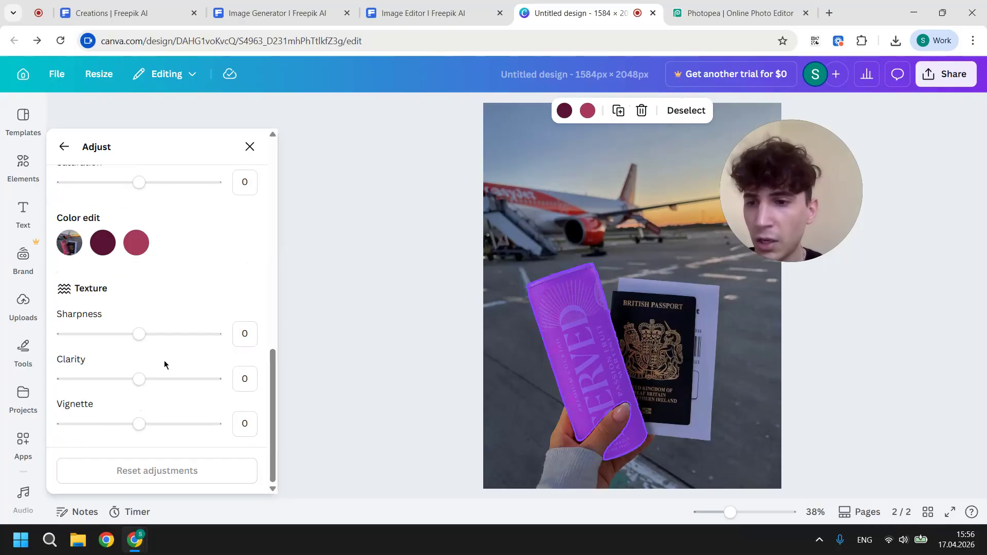
click(136, 244)
drag(142, 307, 198, 316)
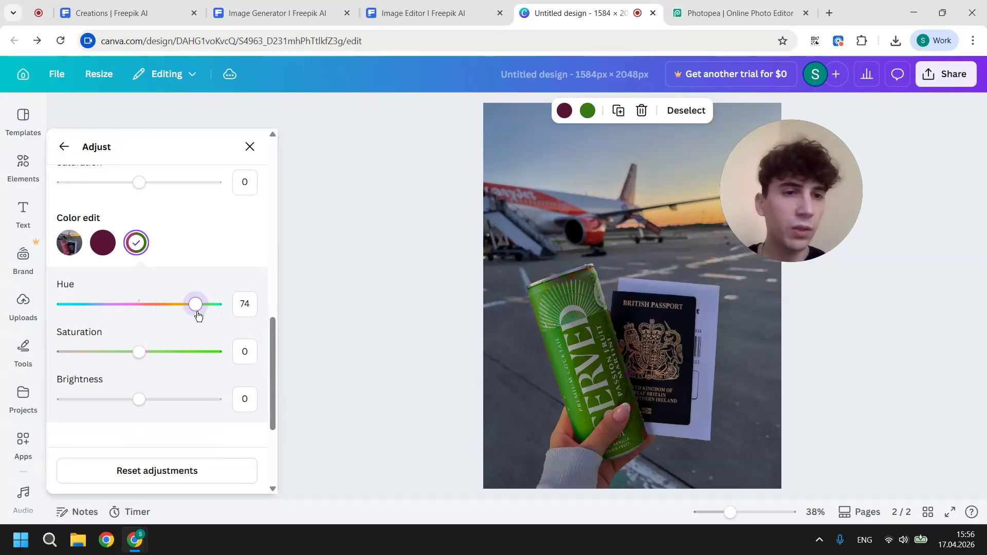
mouse_move(138, 277)
mouse_down()
mouse_move(253, 278)
mouse_move(49, 283)
mouse_move(143, 278)
mouse_up()
scroll(144, 279, up, 3)
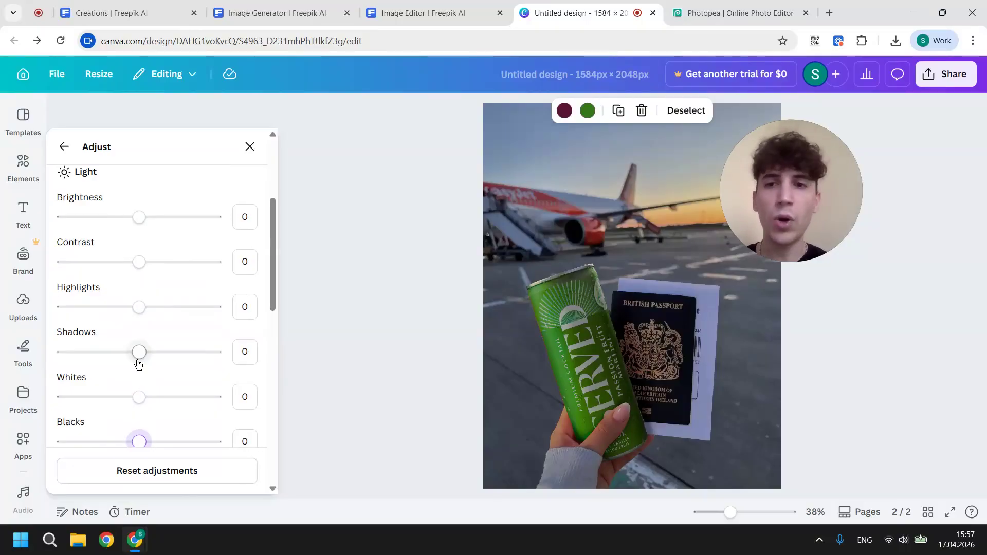
click(250, 147)
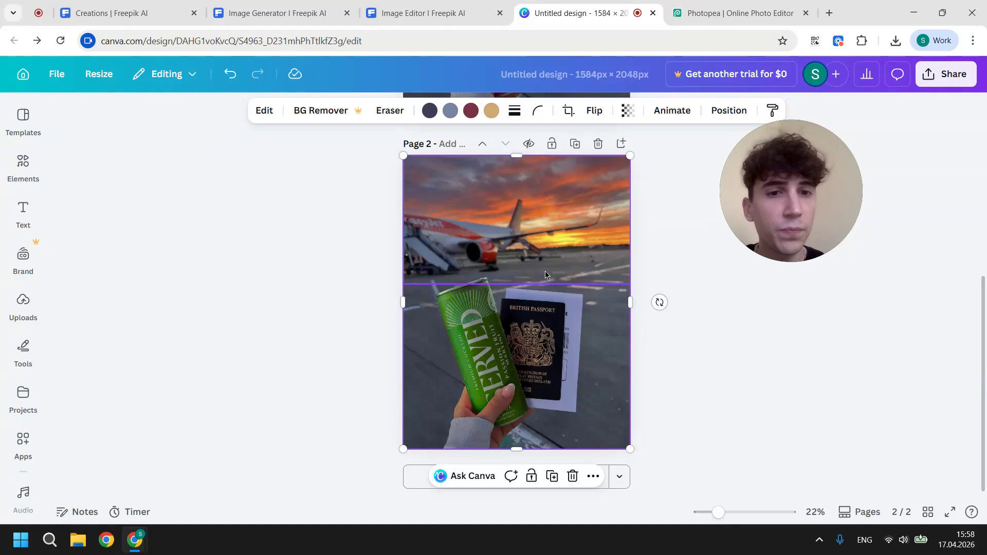
ctrl+scroll(534, 285, up, 5)
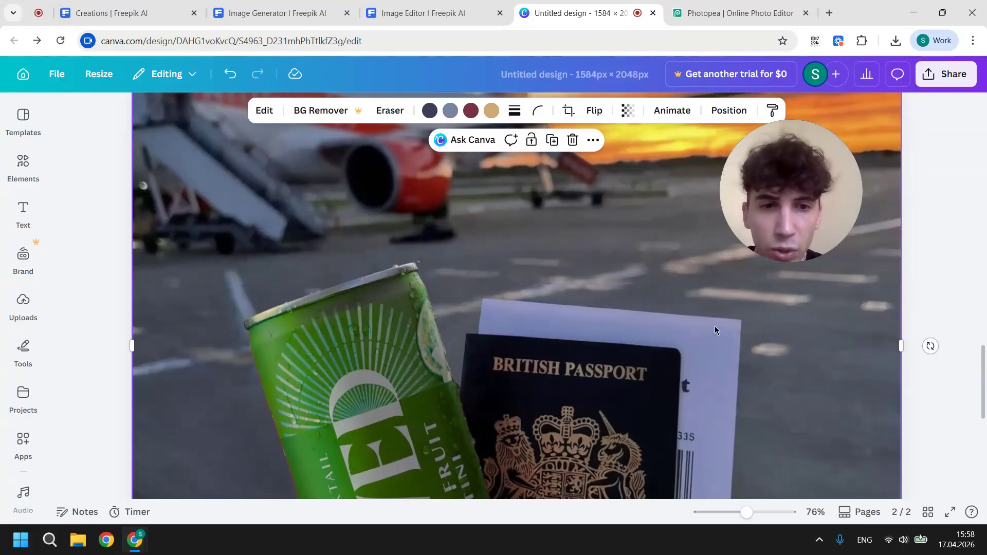
scroll(714, 326, up, 1)
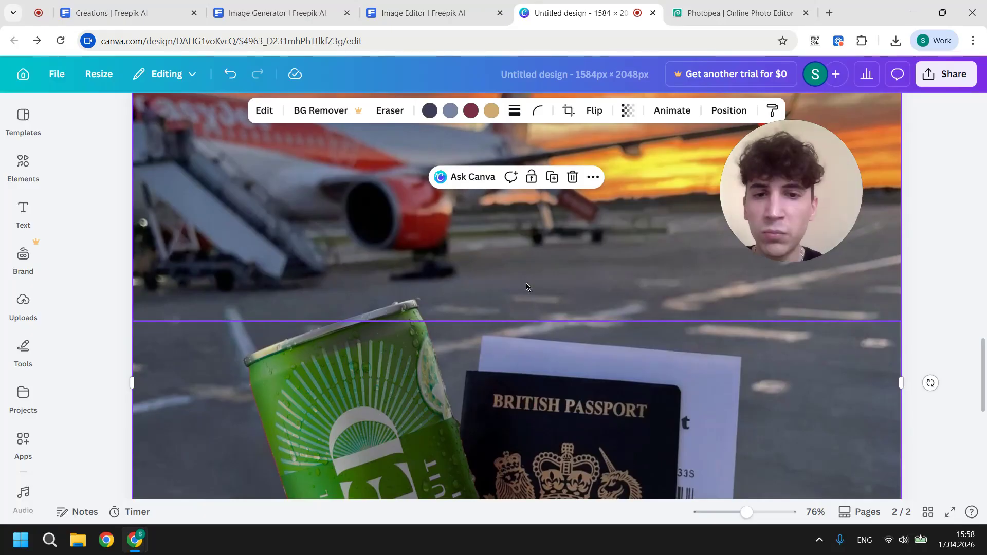
scroll(355, 282, down, 2)
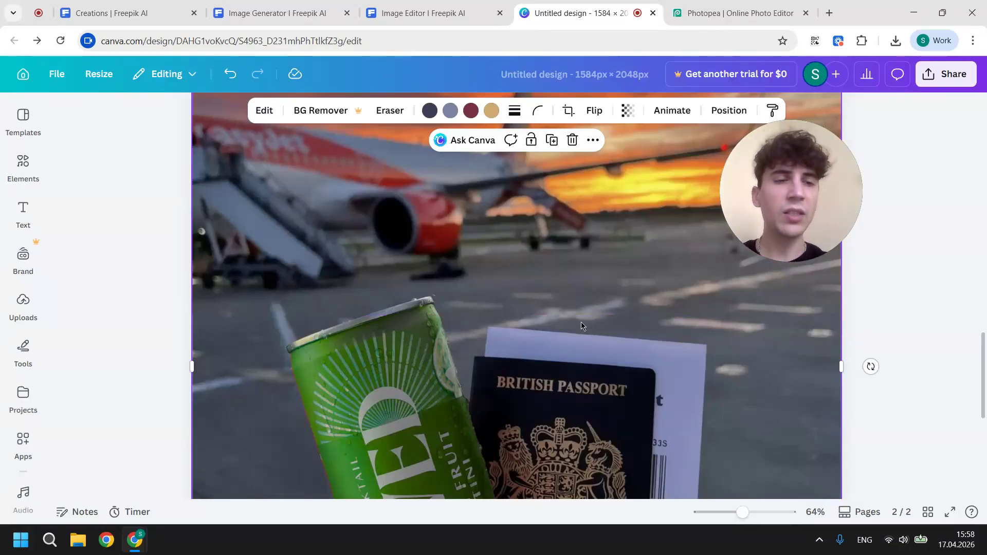
Switch to Photopea and open the "Untitled design (1)" image from the computer's "For the Video or Post" folder
click(777, 4)
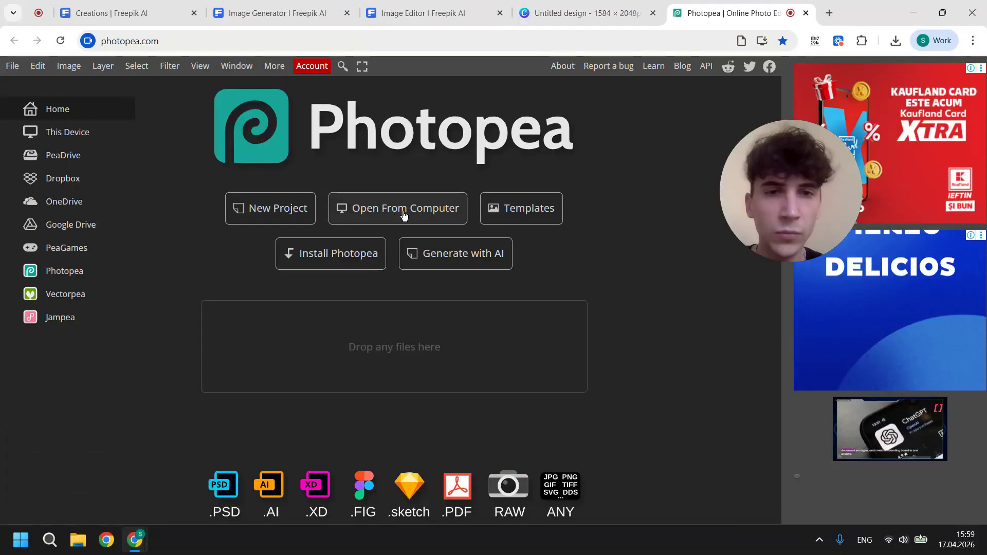
click(403, 215)
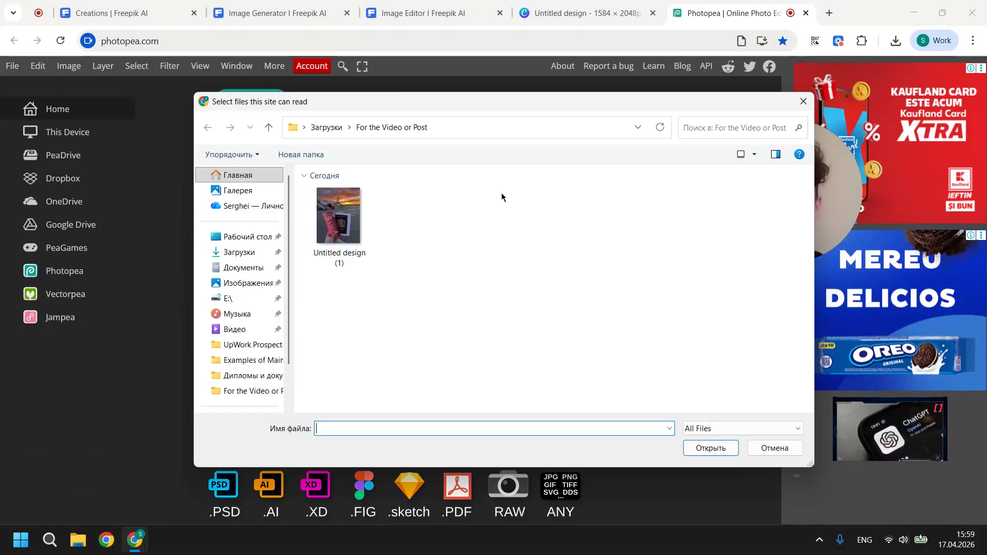
double_click(338, 216)
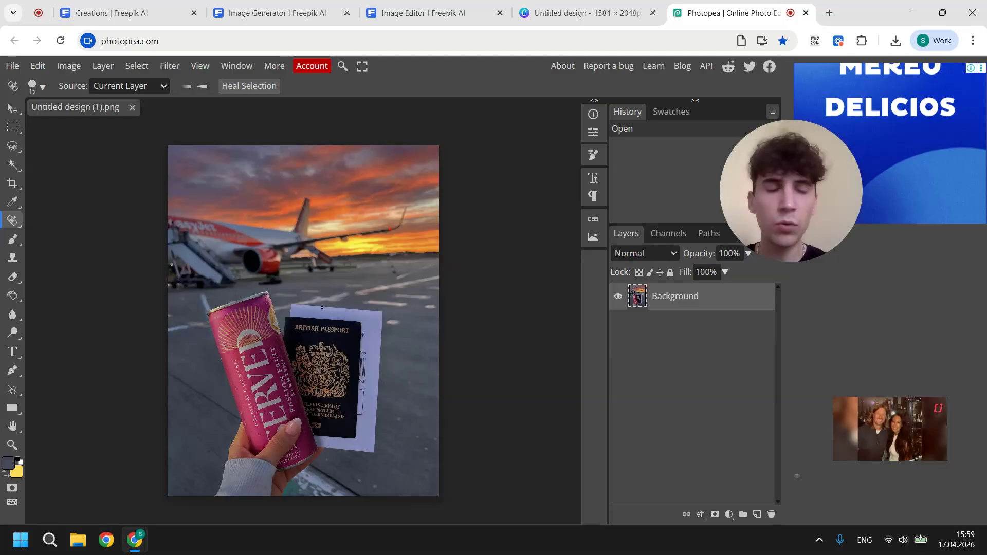
Retouch the asphalt beside the can's upper rim with the Spot Healing Brush, comparing before and after through undo and redo
click(13, 224)
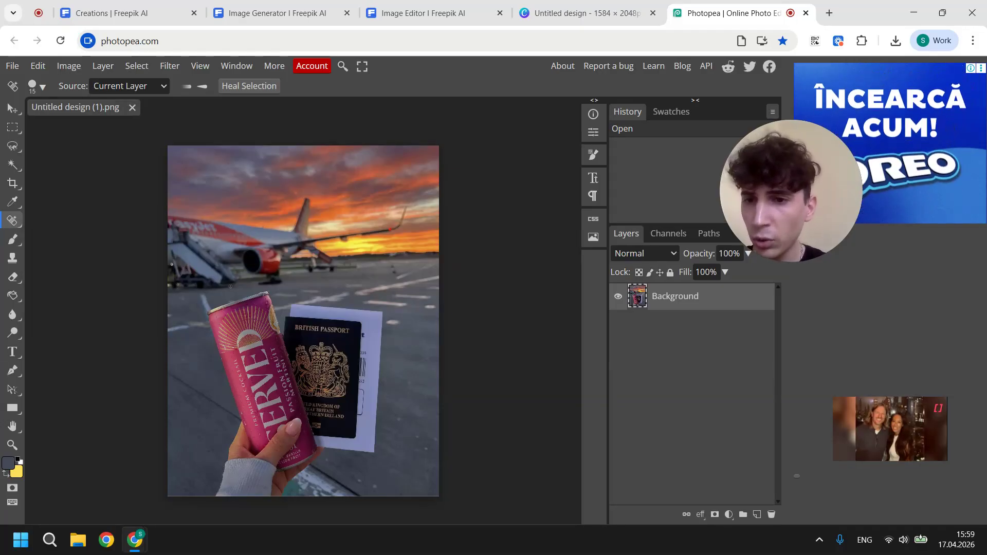
scroll(230, 286, up, 10)
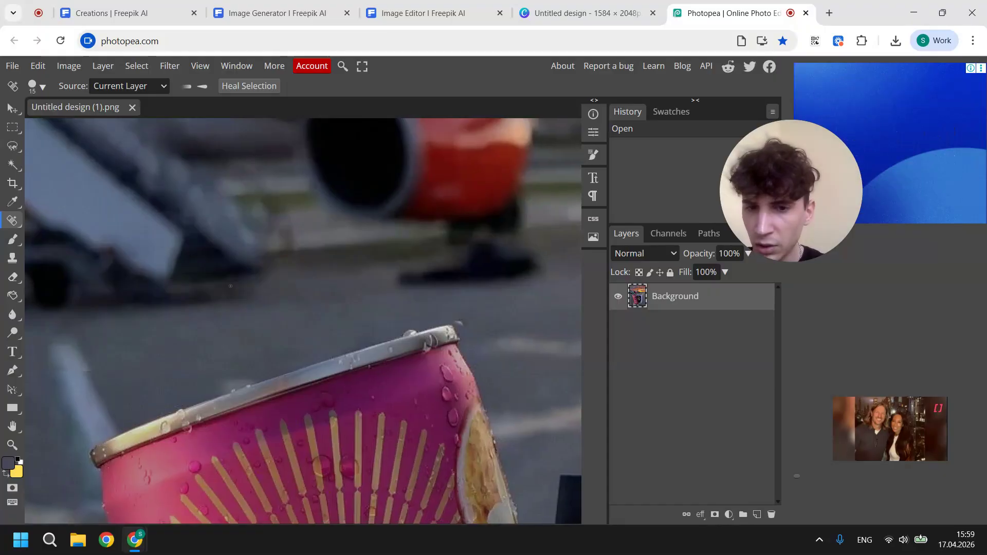
scroll(230, 286, down, 3)
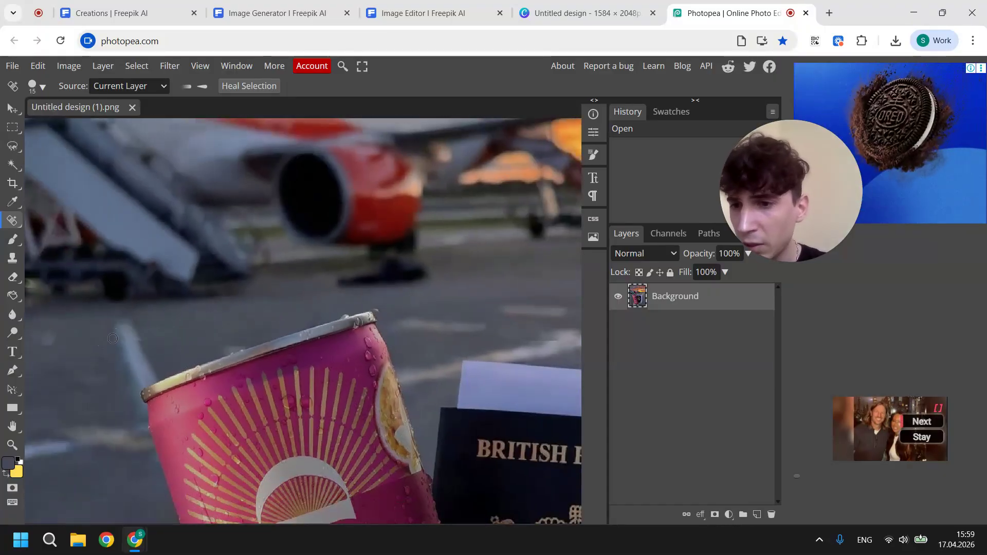
drag(109, 339, 149, 342)
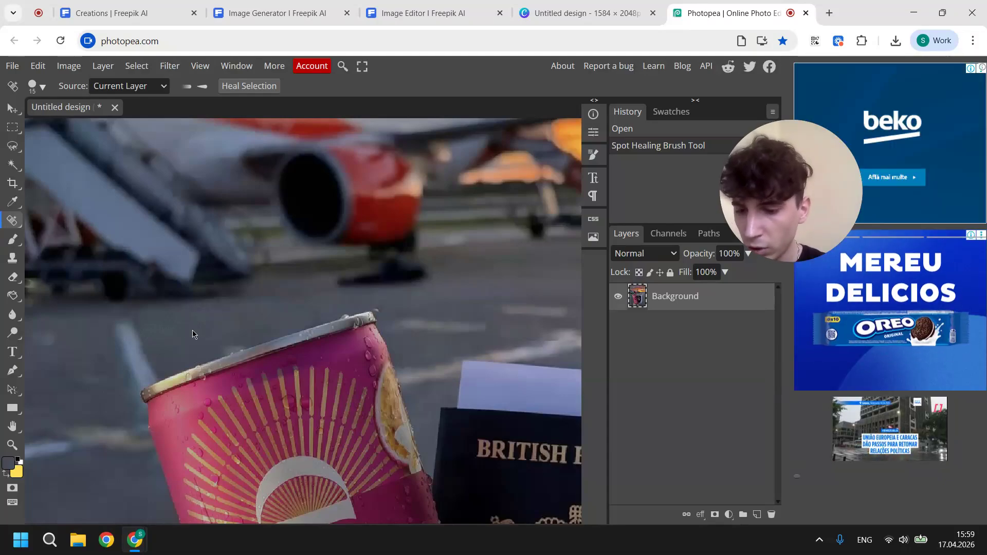
key(ctrl+z)
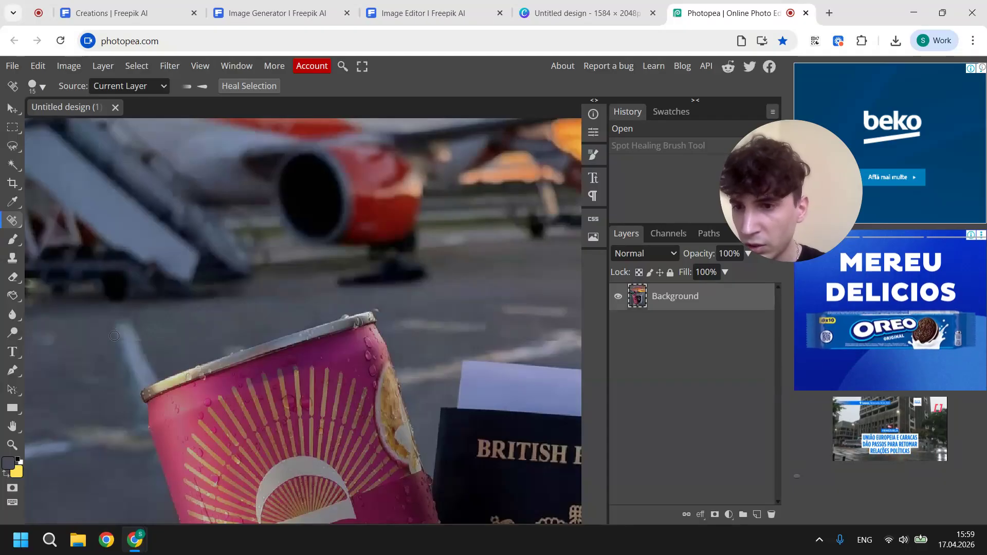
key(ctrl+shift+z)
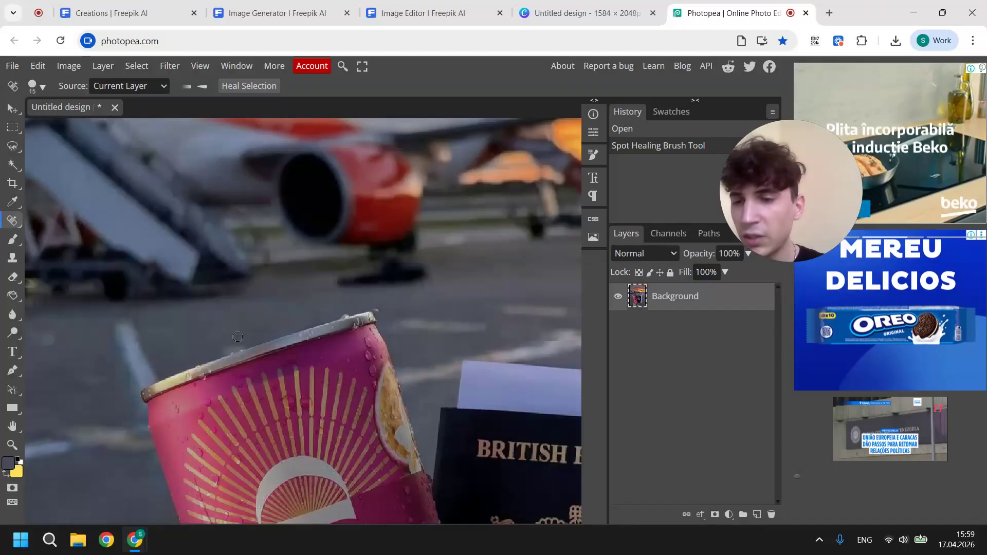
Try the Spot Healing Brush on the white ground marking above the passport, undo it and show the whole image
scroll(237, 337, right, 5)
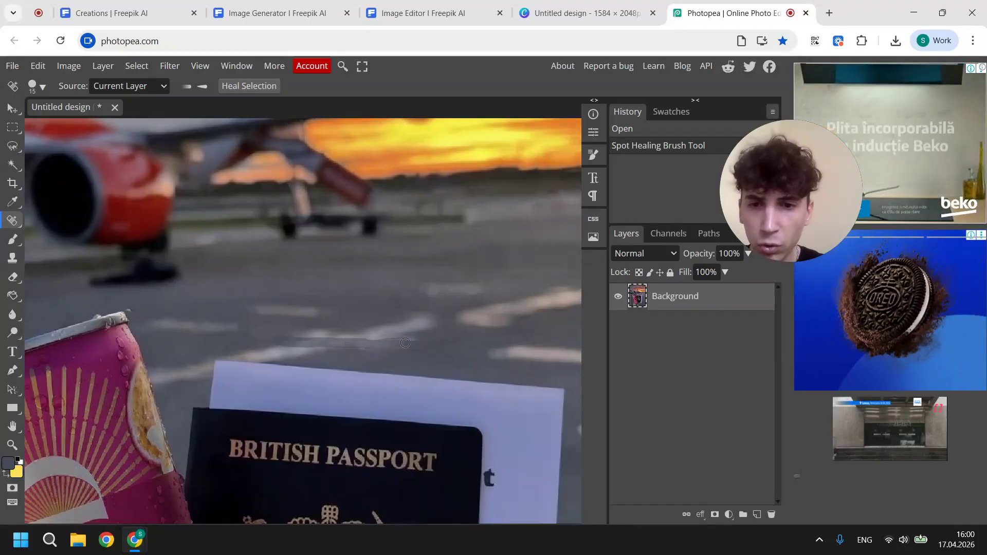
drag(405, 342, 405, 342)
key(ctrl+z)
key(ctrl+0)
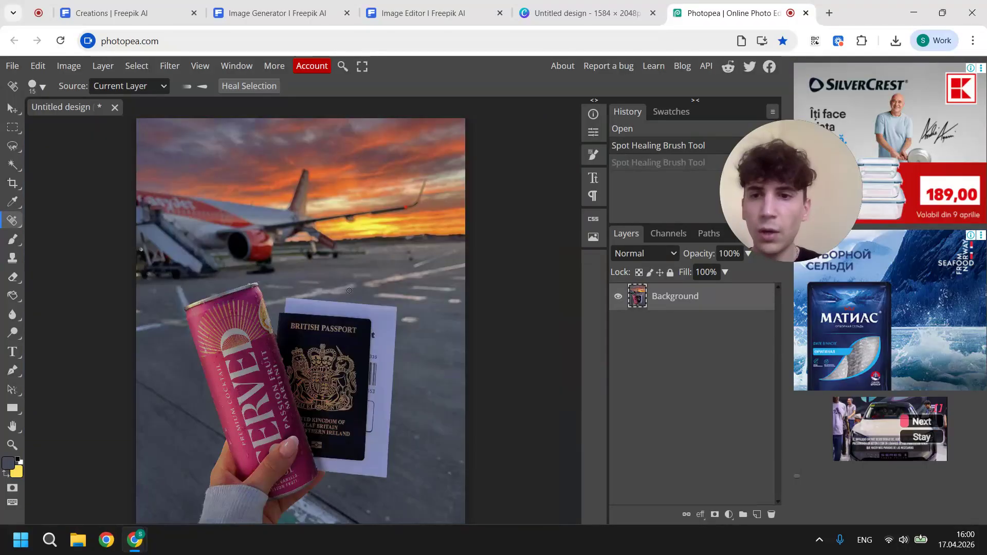